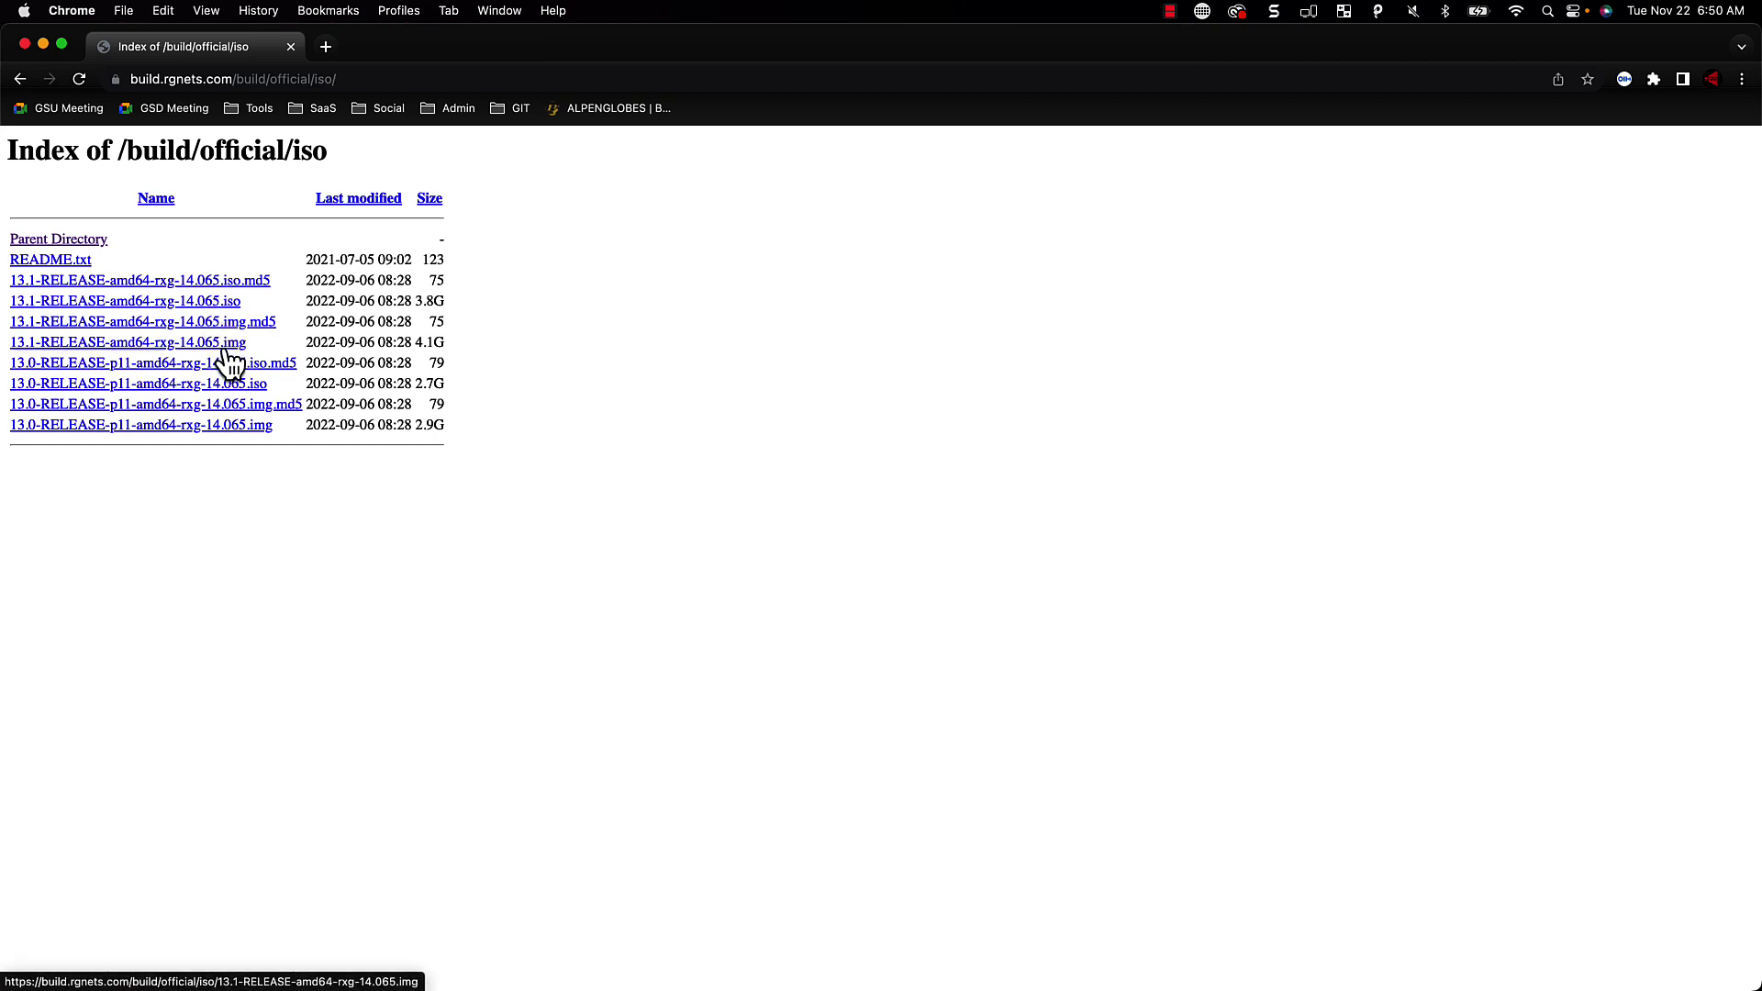
- Download 13.1-RELEASE-amd64-rxg-14.065.img from the build.rgnets.com official ISO index
{"action": "left_click", "coordinate": [225, 349]}
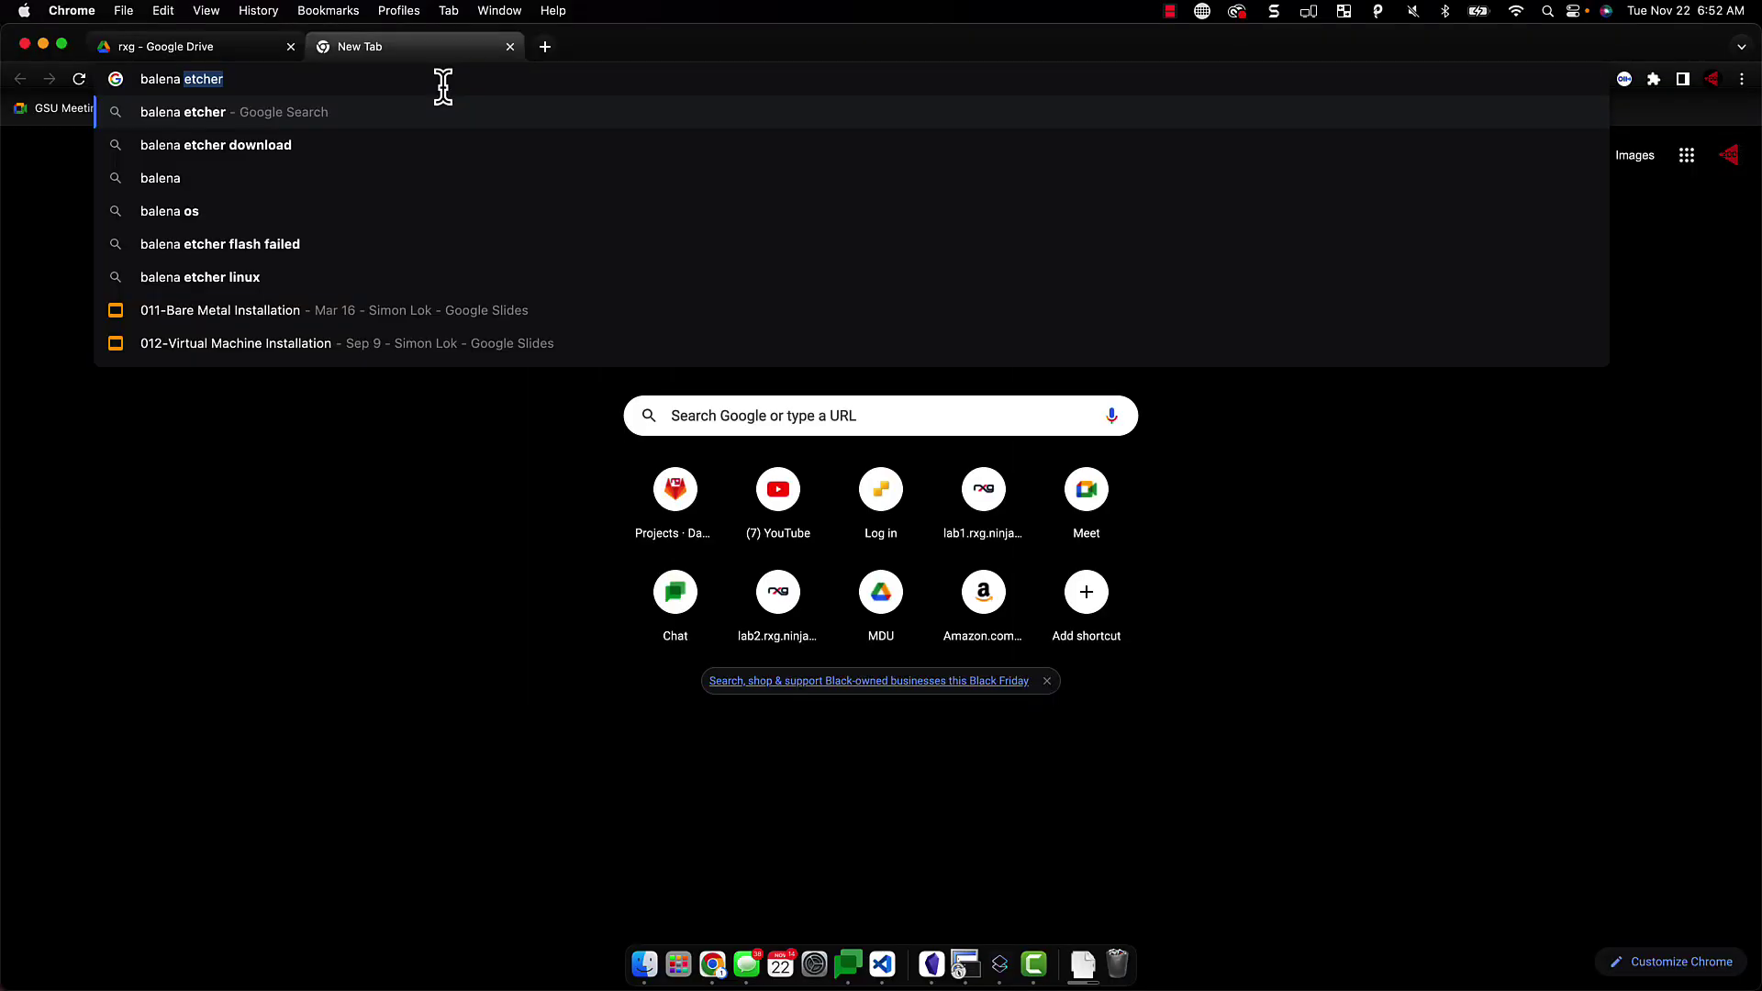
- Search Google for balena etcher and open the official balena.io Etcher site
{"action": "key", "text": "Return"}
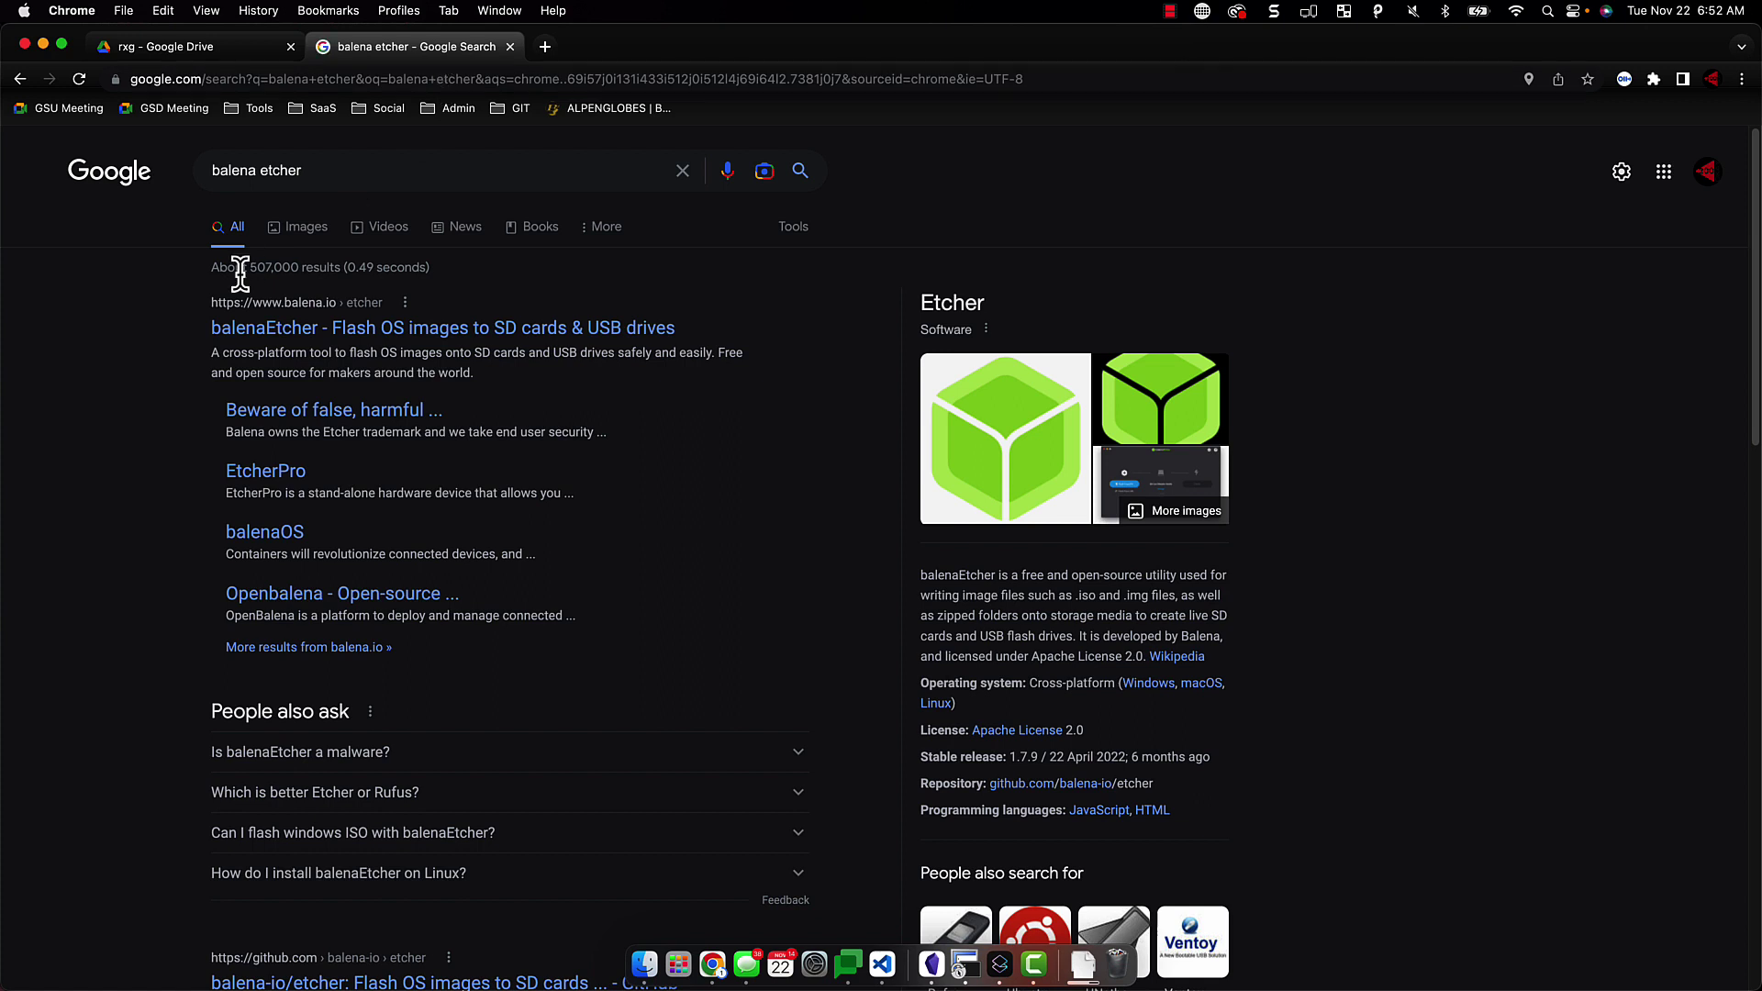
{"action": "left_click", "coordinate": [275, 345]}
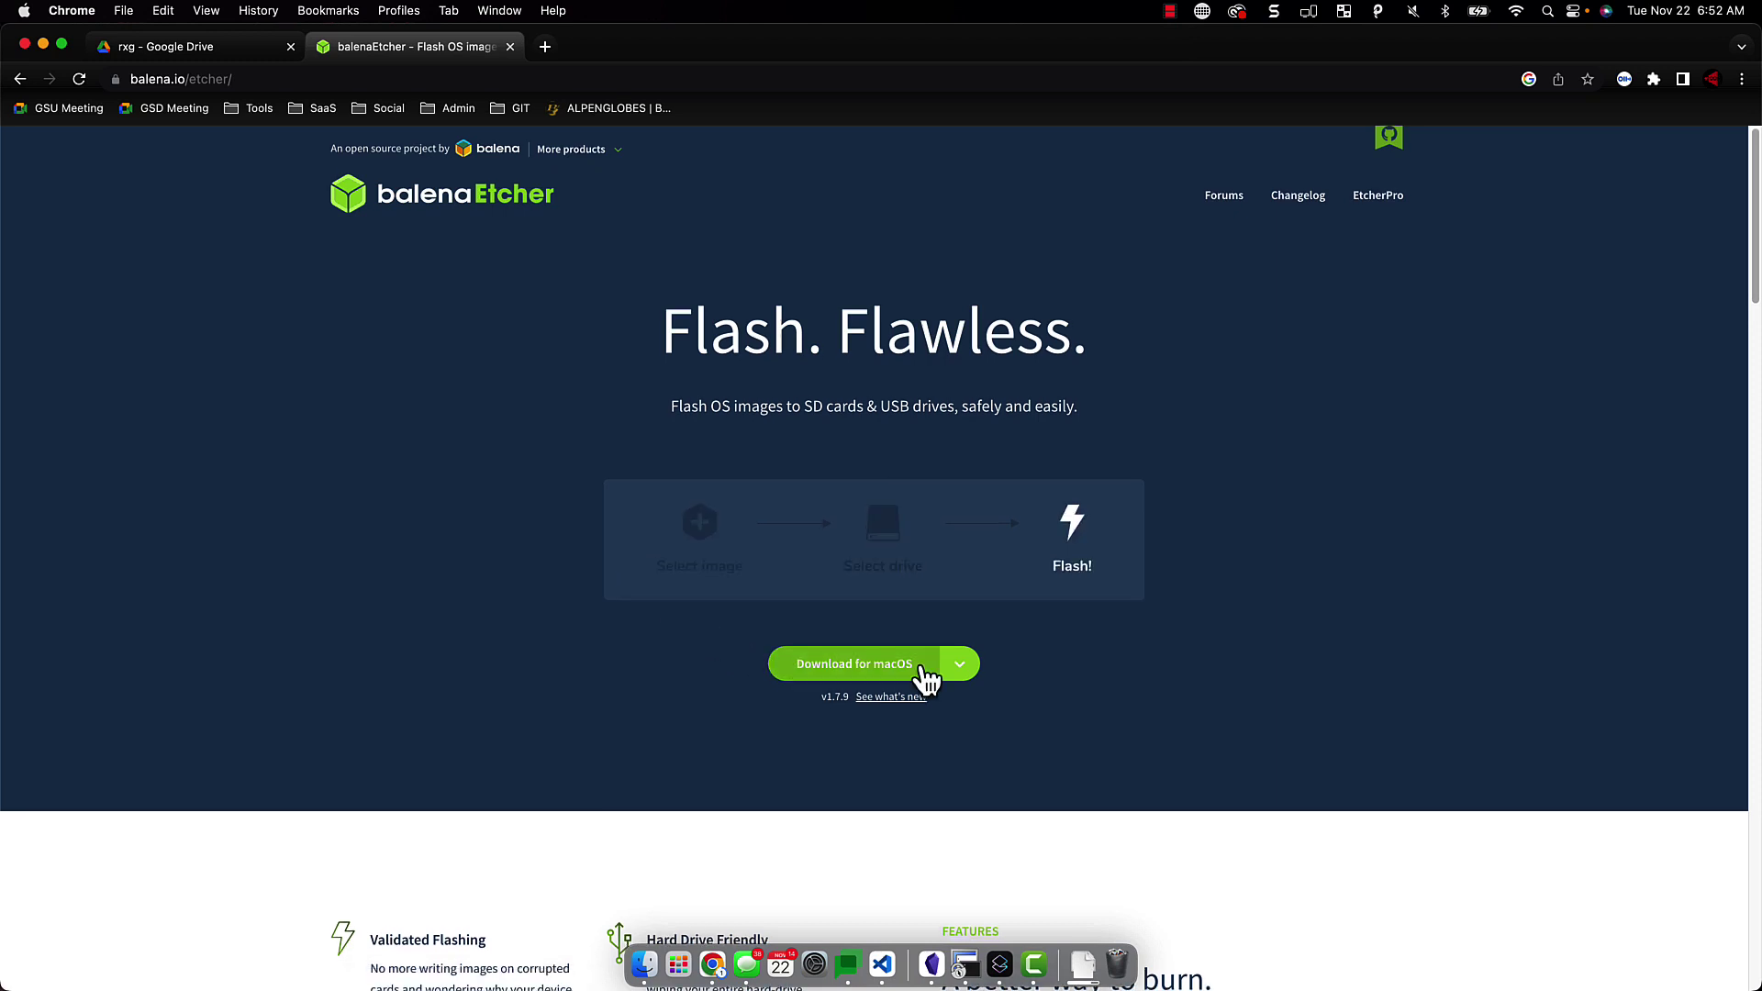
- Download the macOS balenaEtcher installer and copy balenaEtcher into Applications via Finder
{"action": "left_click", "coordinate": [926, 677]}
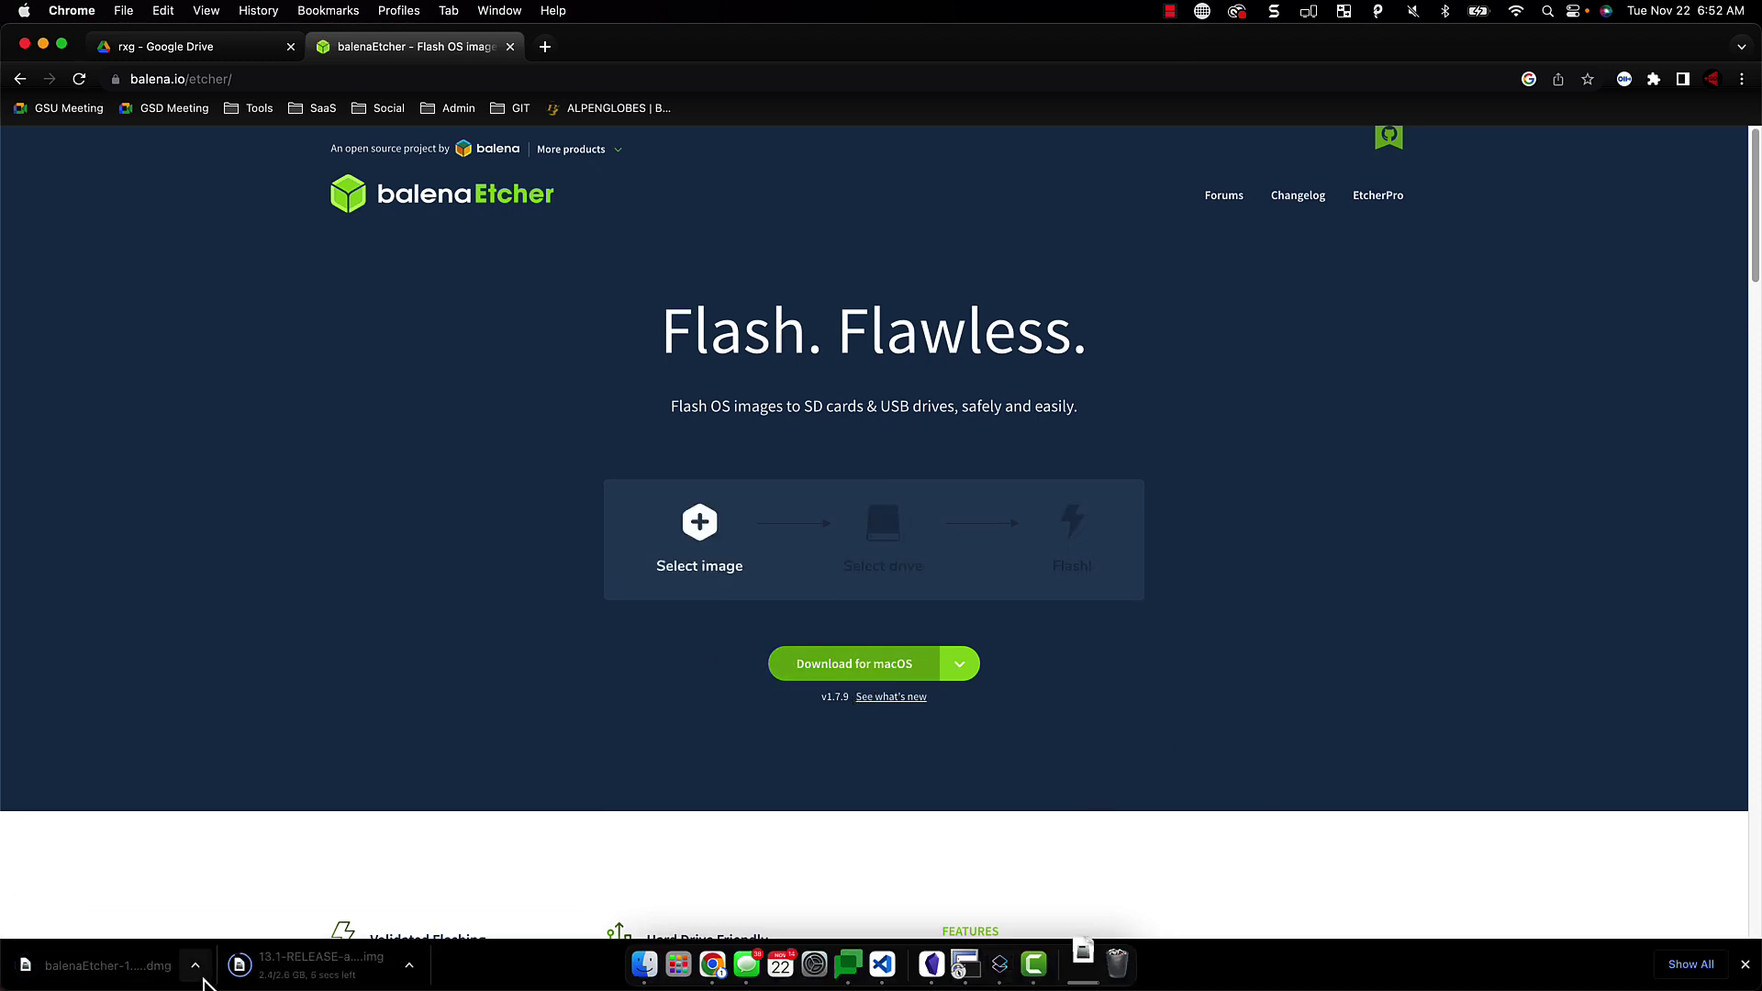
{"action": "left_click", "coordinate": [196, 965]}
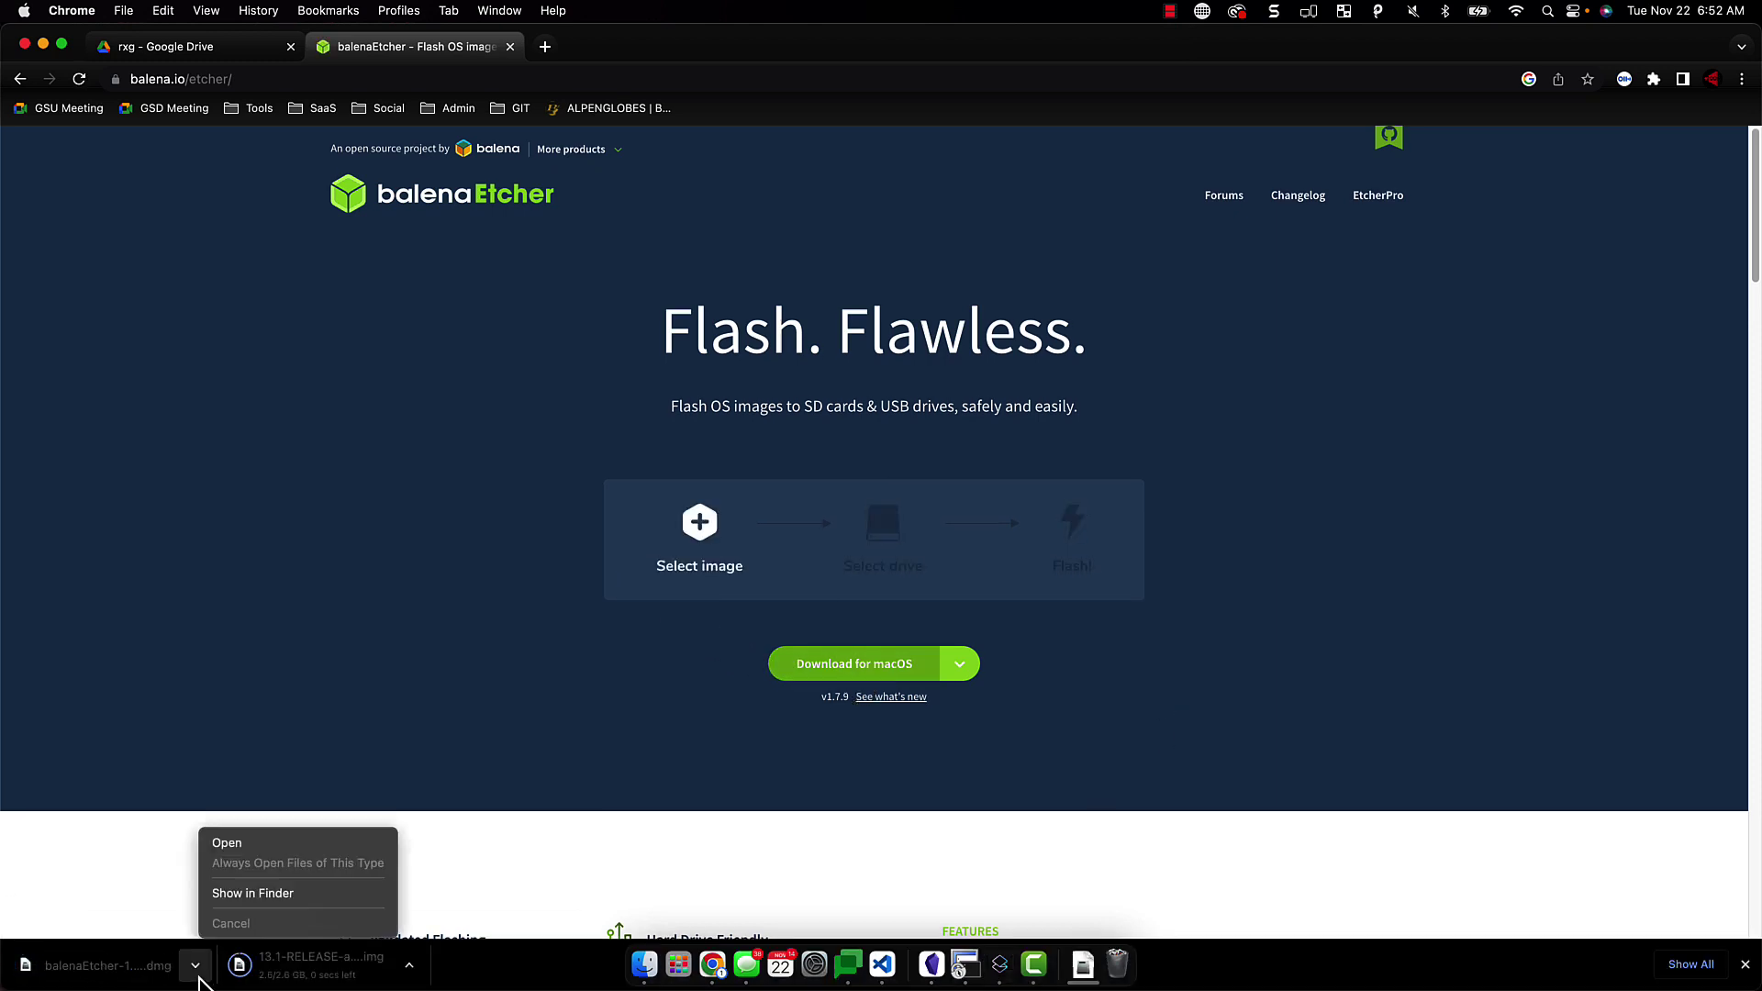
{"action": "left_click", "coordinate": [242, 894]}
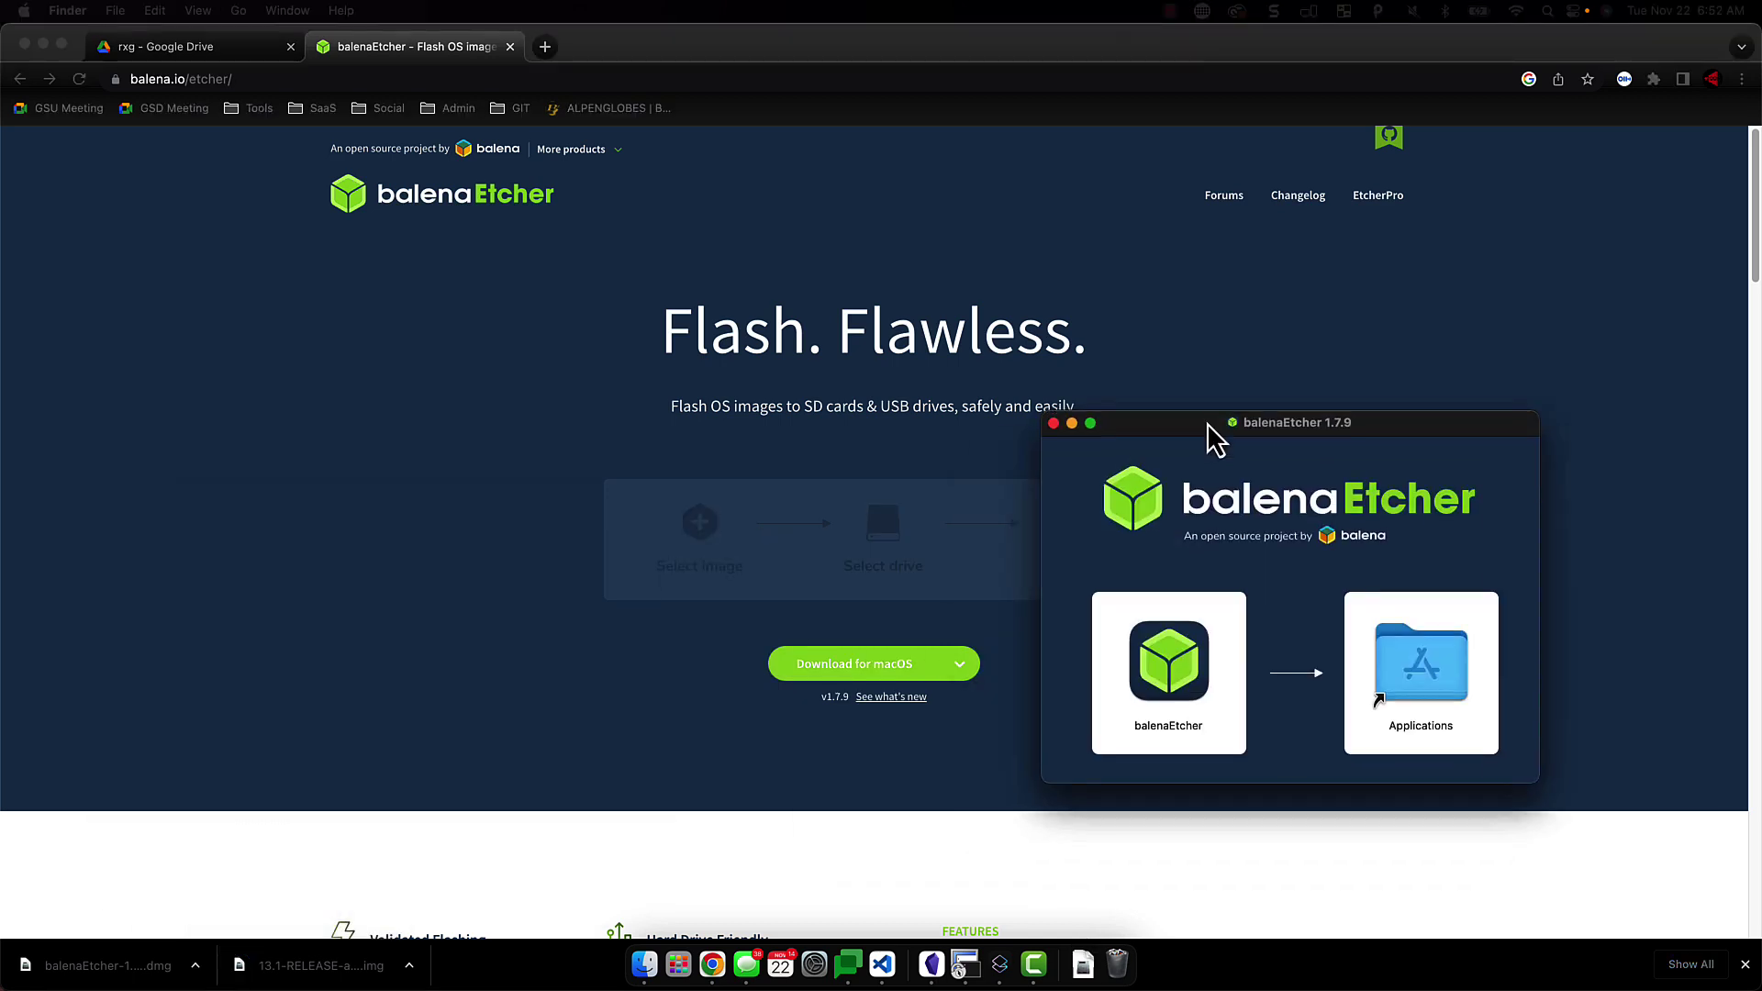
{"action": "left_click_drag", "start_coordinate": [1208, 434], "coordinate": [532, 289]}
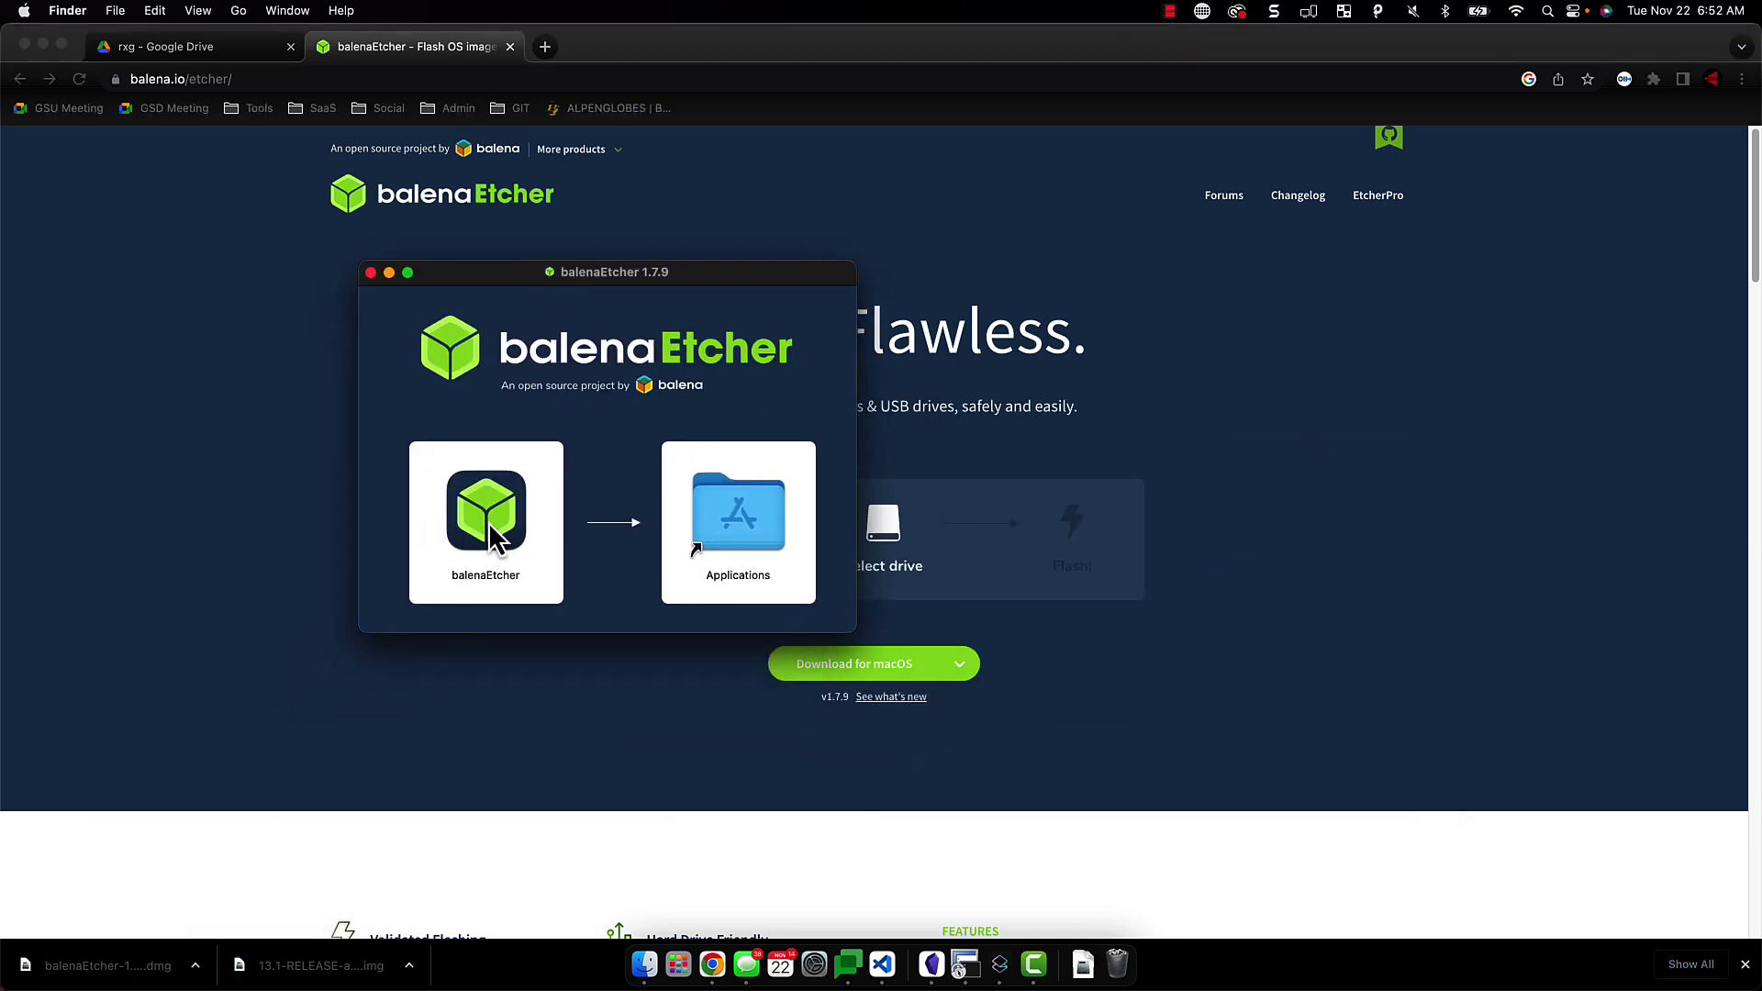
{"action": "left_click_drag", "start_coordinate": [495, 537], "coordinate": [739, 527]}
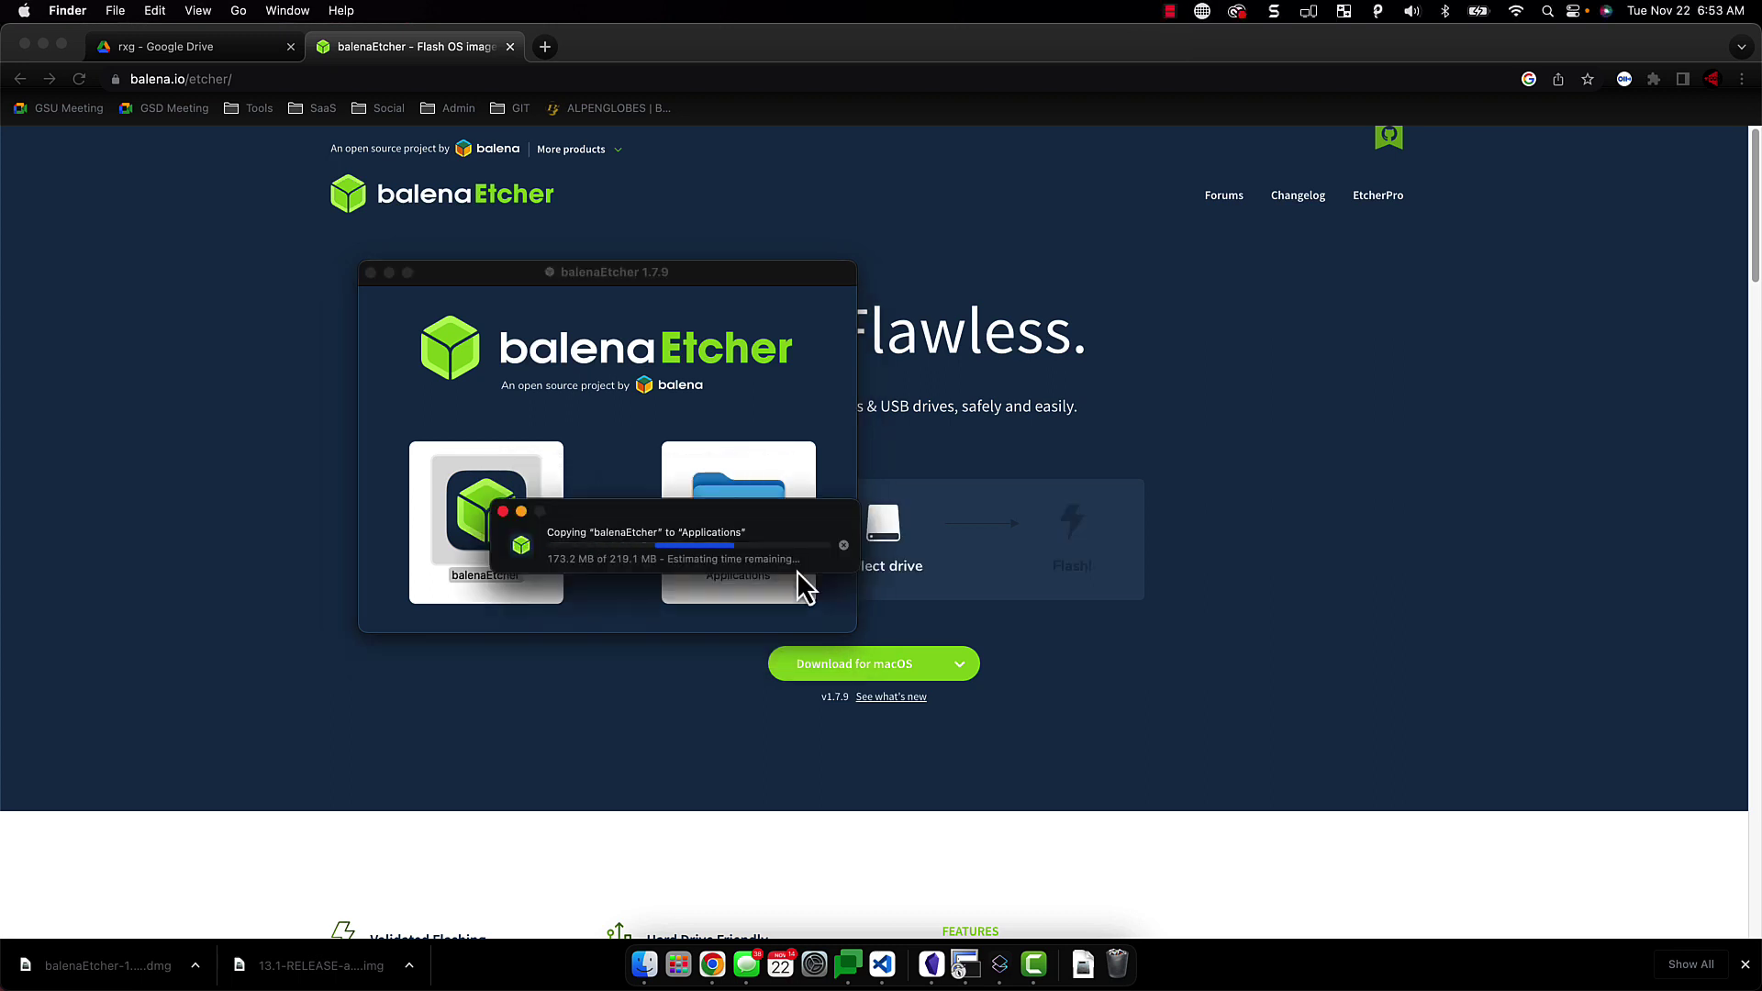
- Launch balenaEtcher from Spotlight search
{"action": "key", "text": "super+space"}
{"action": "type", "text": "eth"}
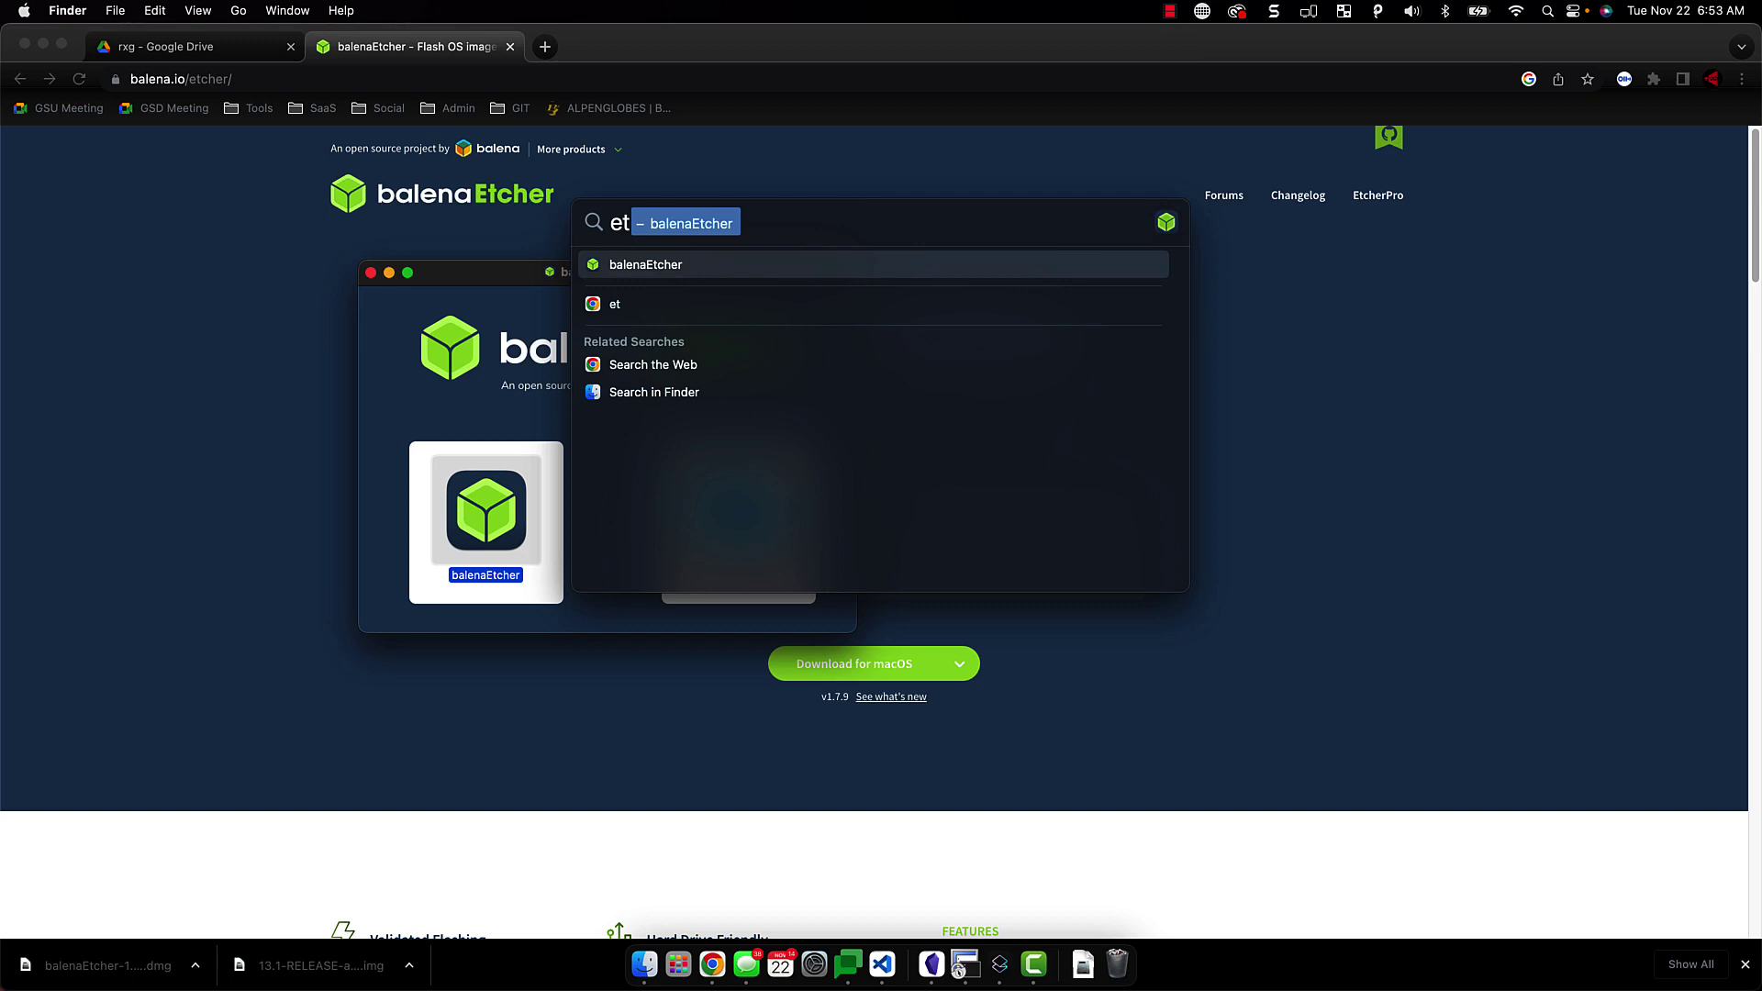
{"action": "key", "text": "BackSpace"}
{"action": "type", "text": "cg"}
{"action": "key", "text": "BackSpace"}
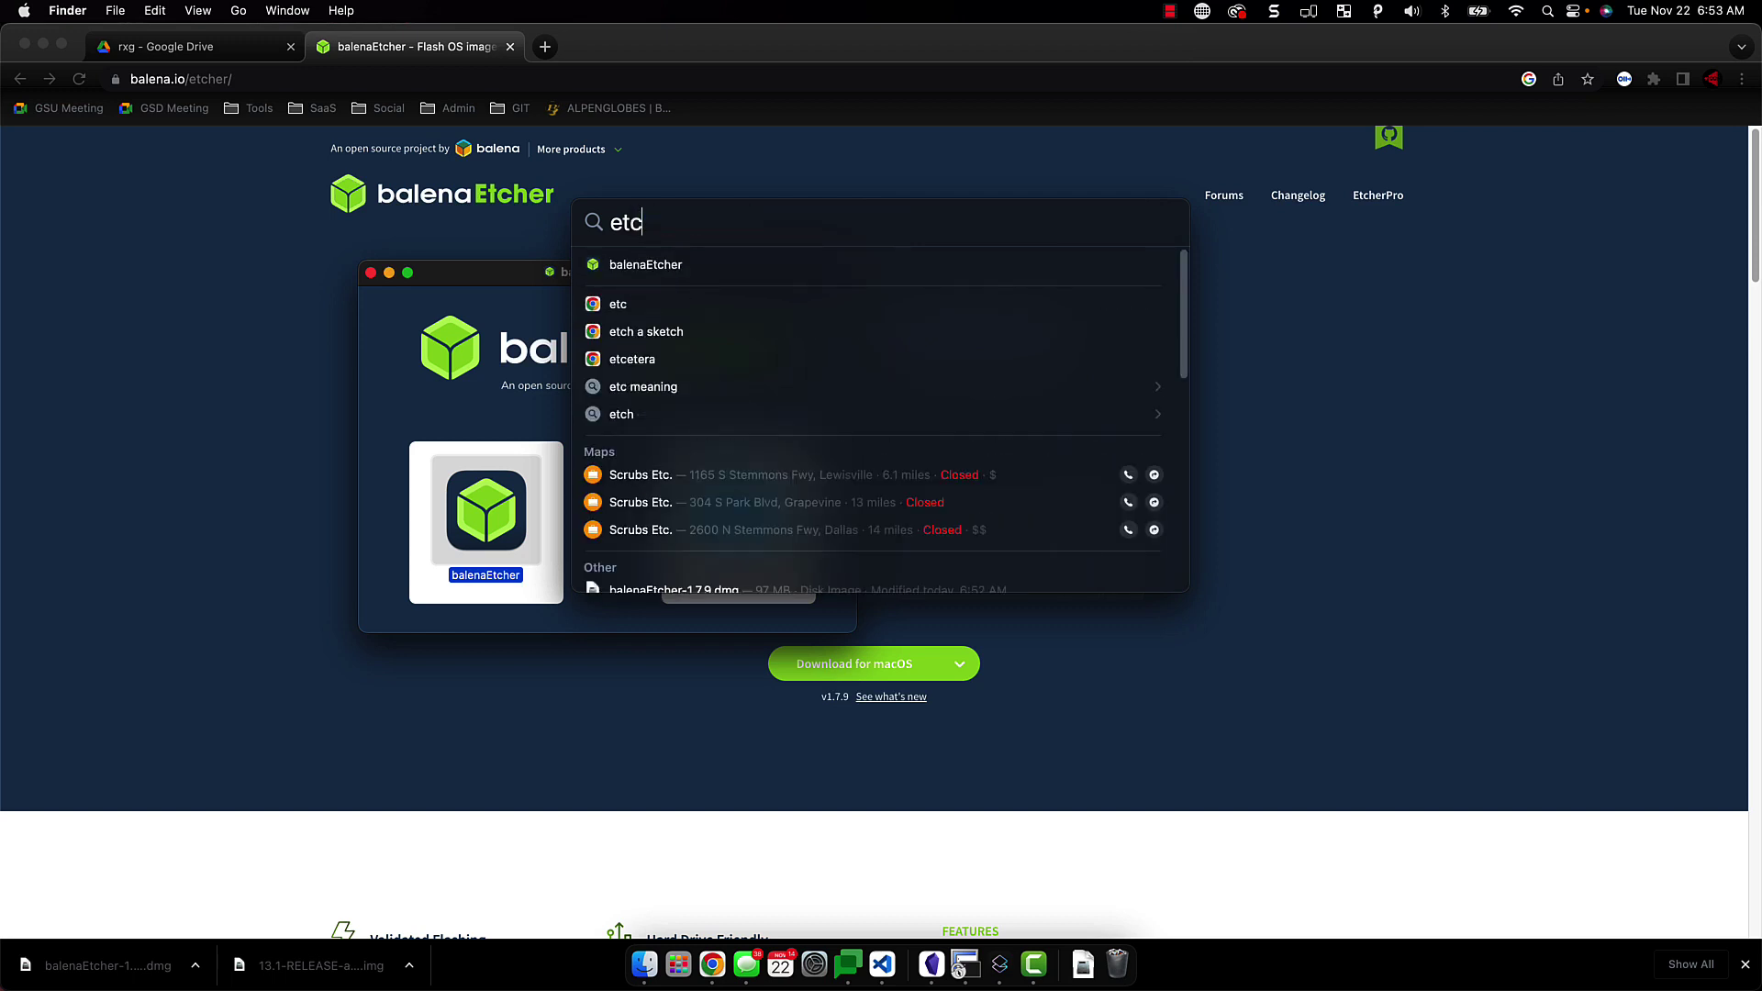
{"action": "left_click", "coordinate": [657, 264]}
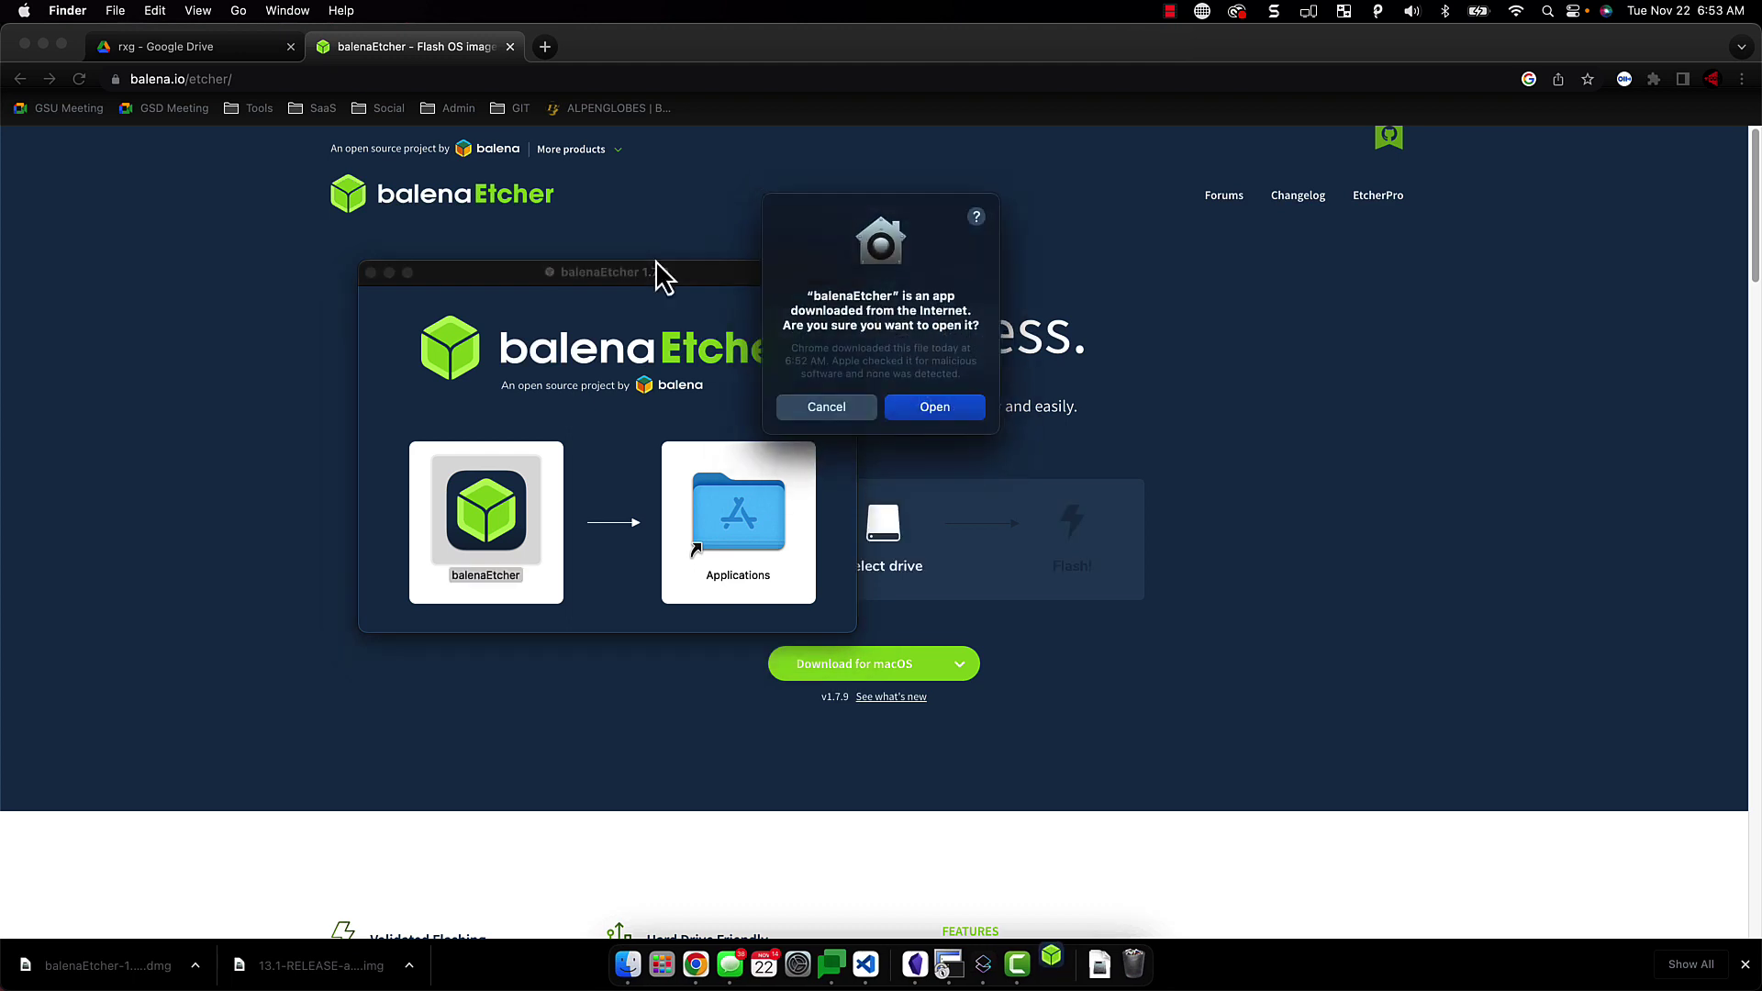
- Confirm opening the app, then select 13.1-RELEASE-amd64-rxg-14.319.img and the SanDisk Ultra Media target
{"action": "left_click", "coordinate": [952, 417]}
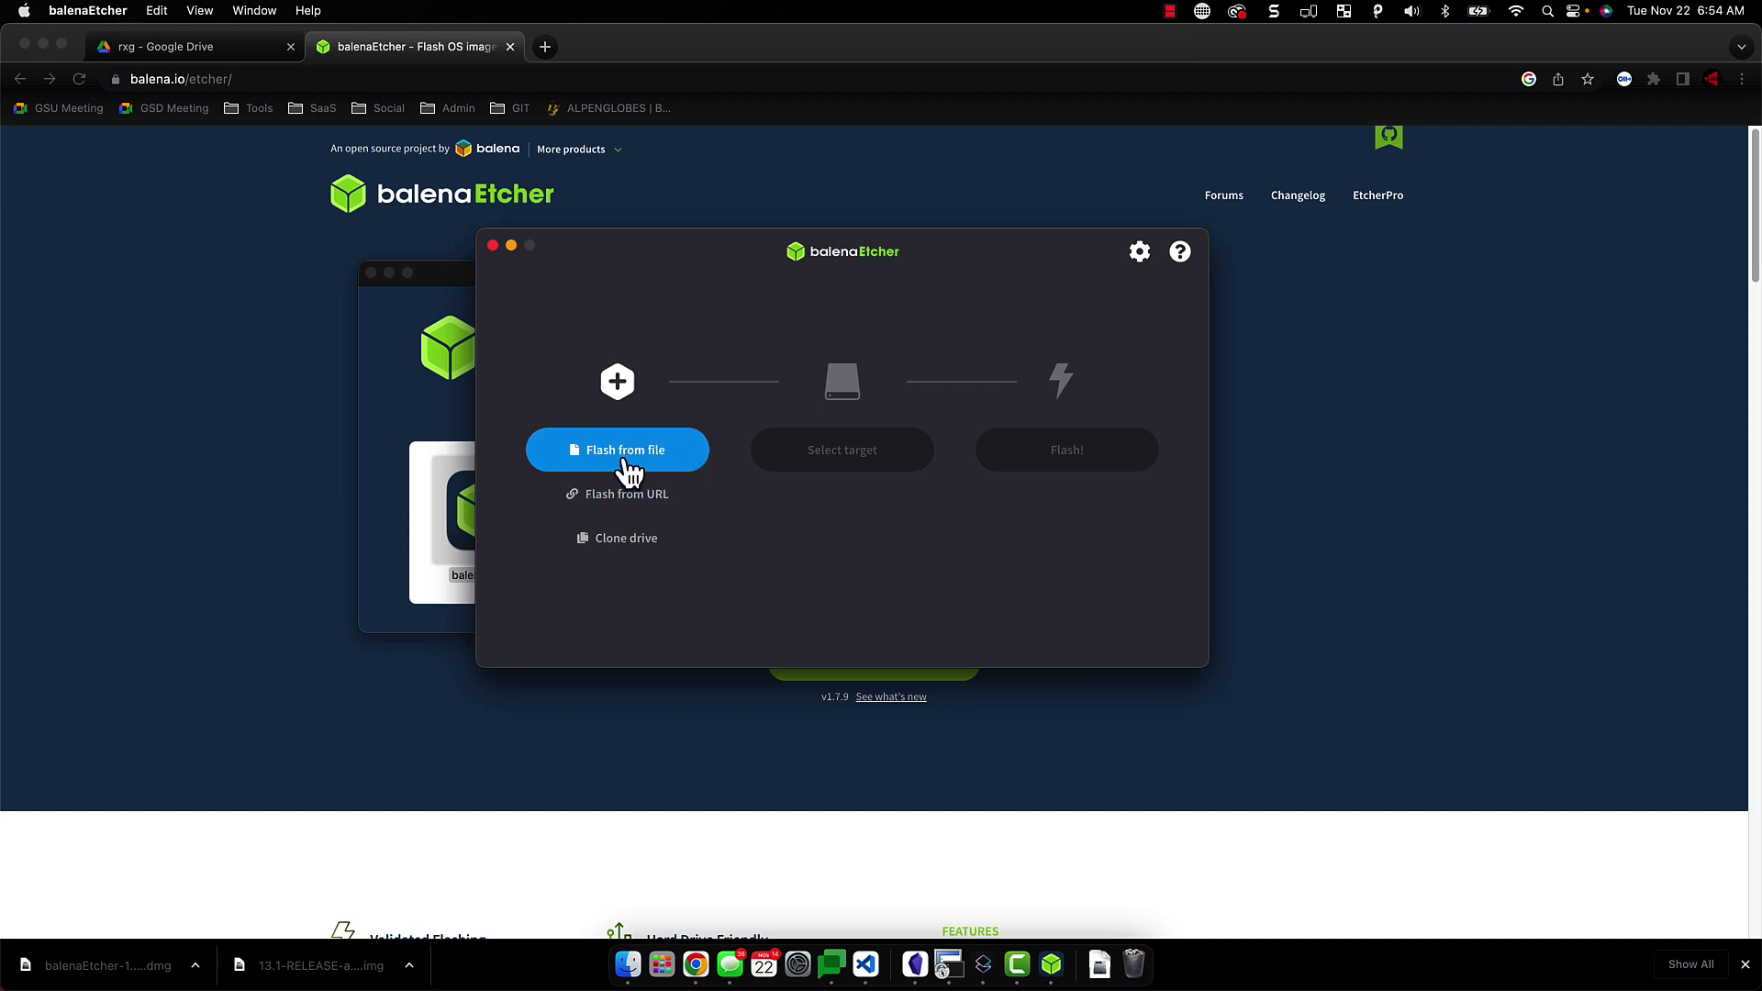
{"action": "left_click", "coordinate": [631, 464]}
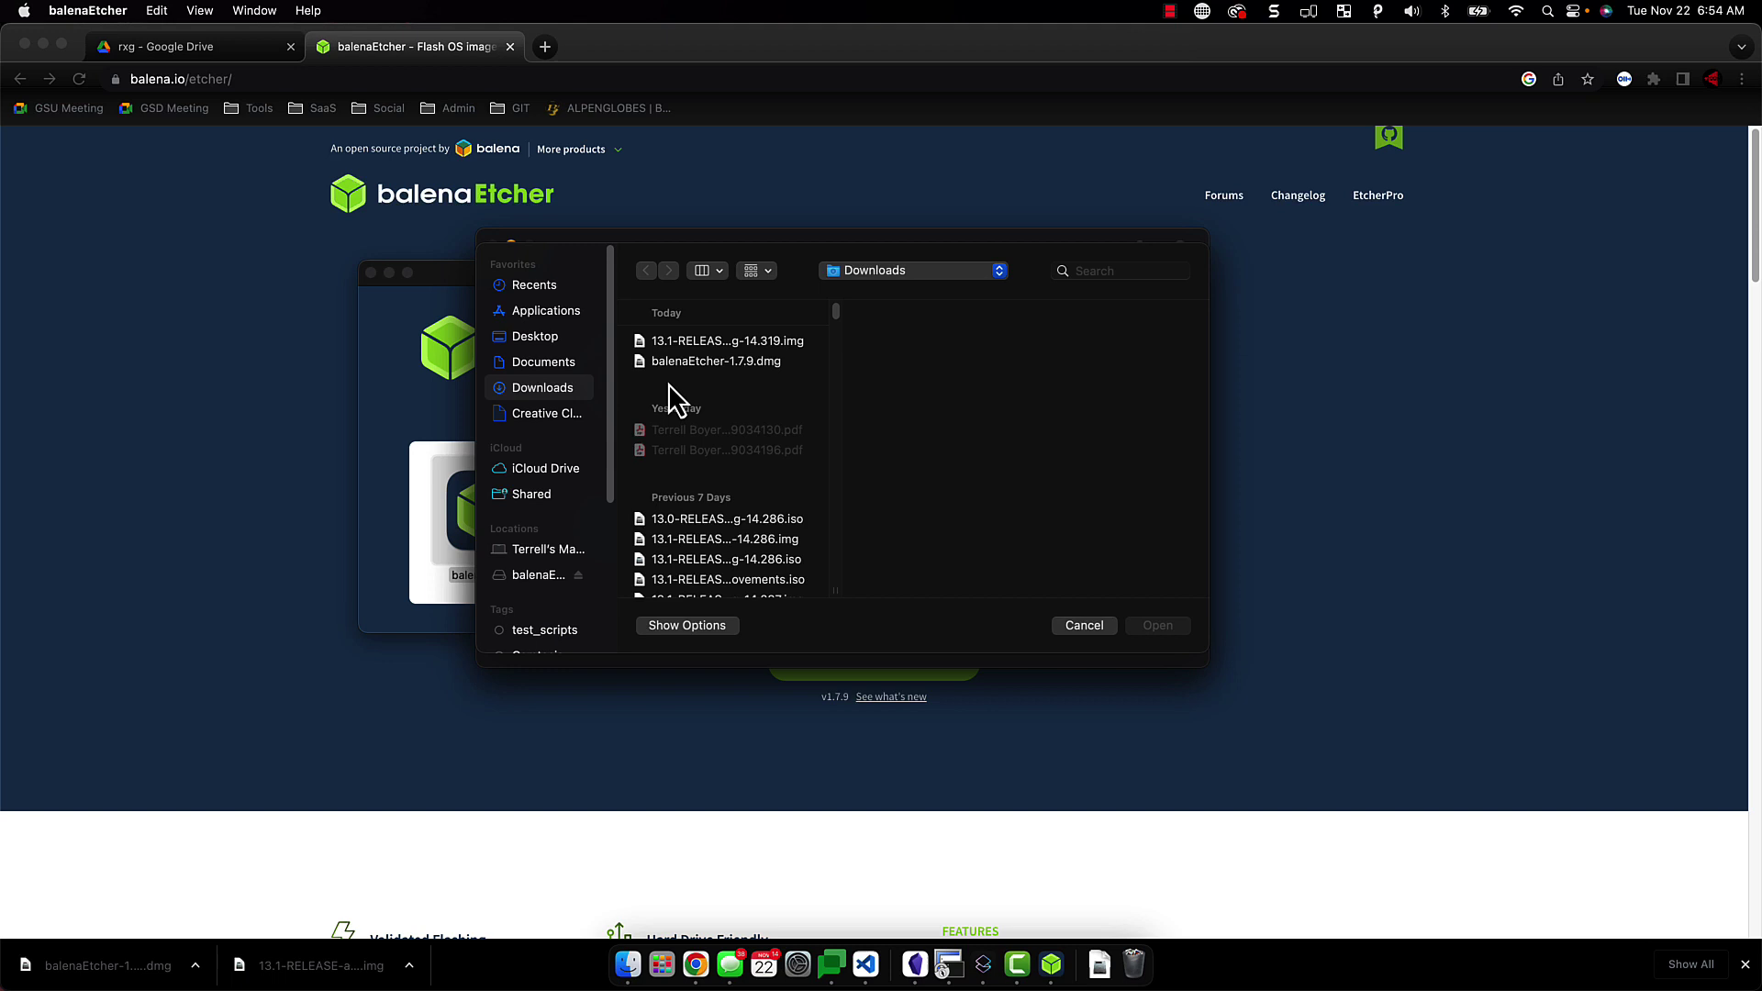
{"action": "left_click", "coordinate": [796, 346]}
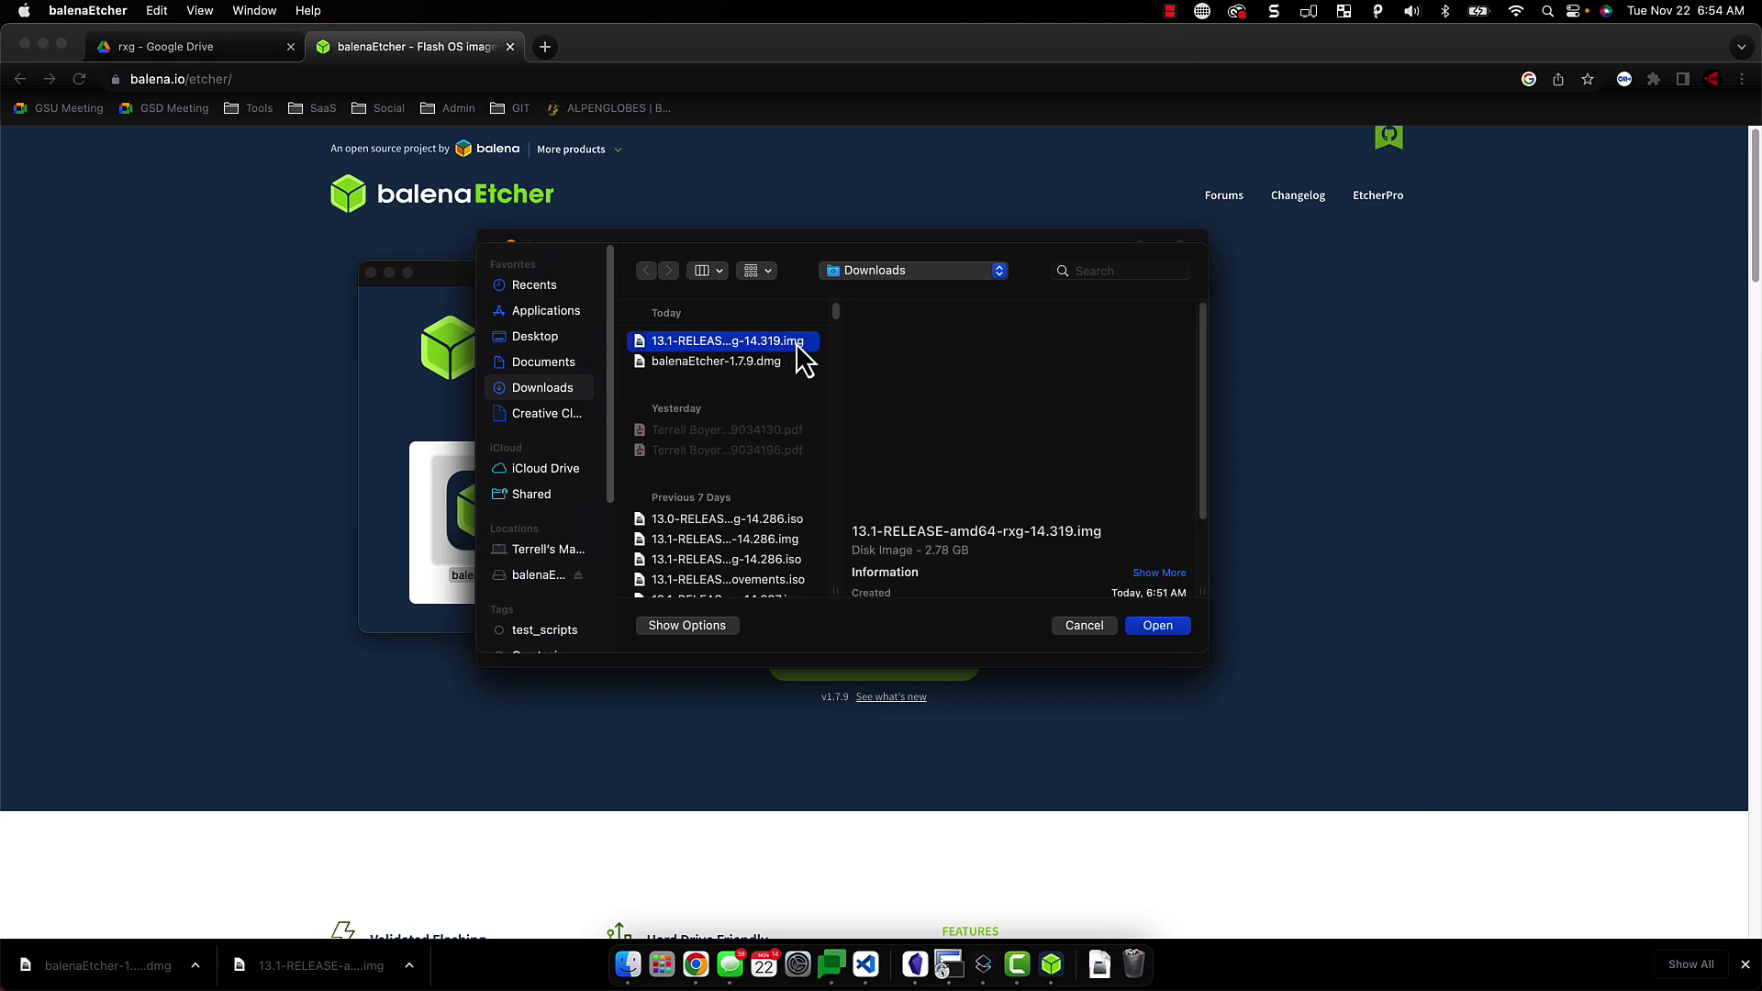
{"action": "left_click", "coordinate": [1153, 628]}
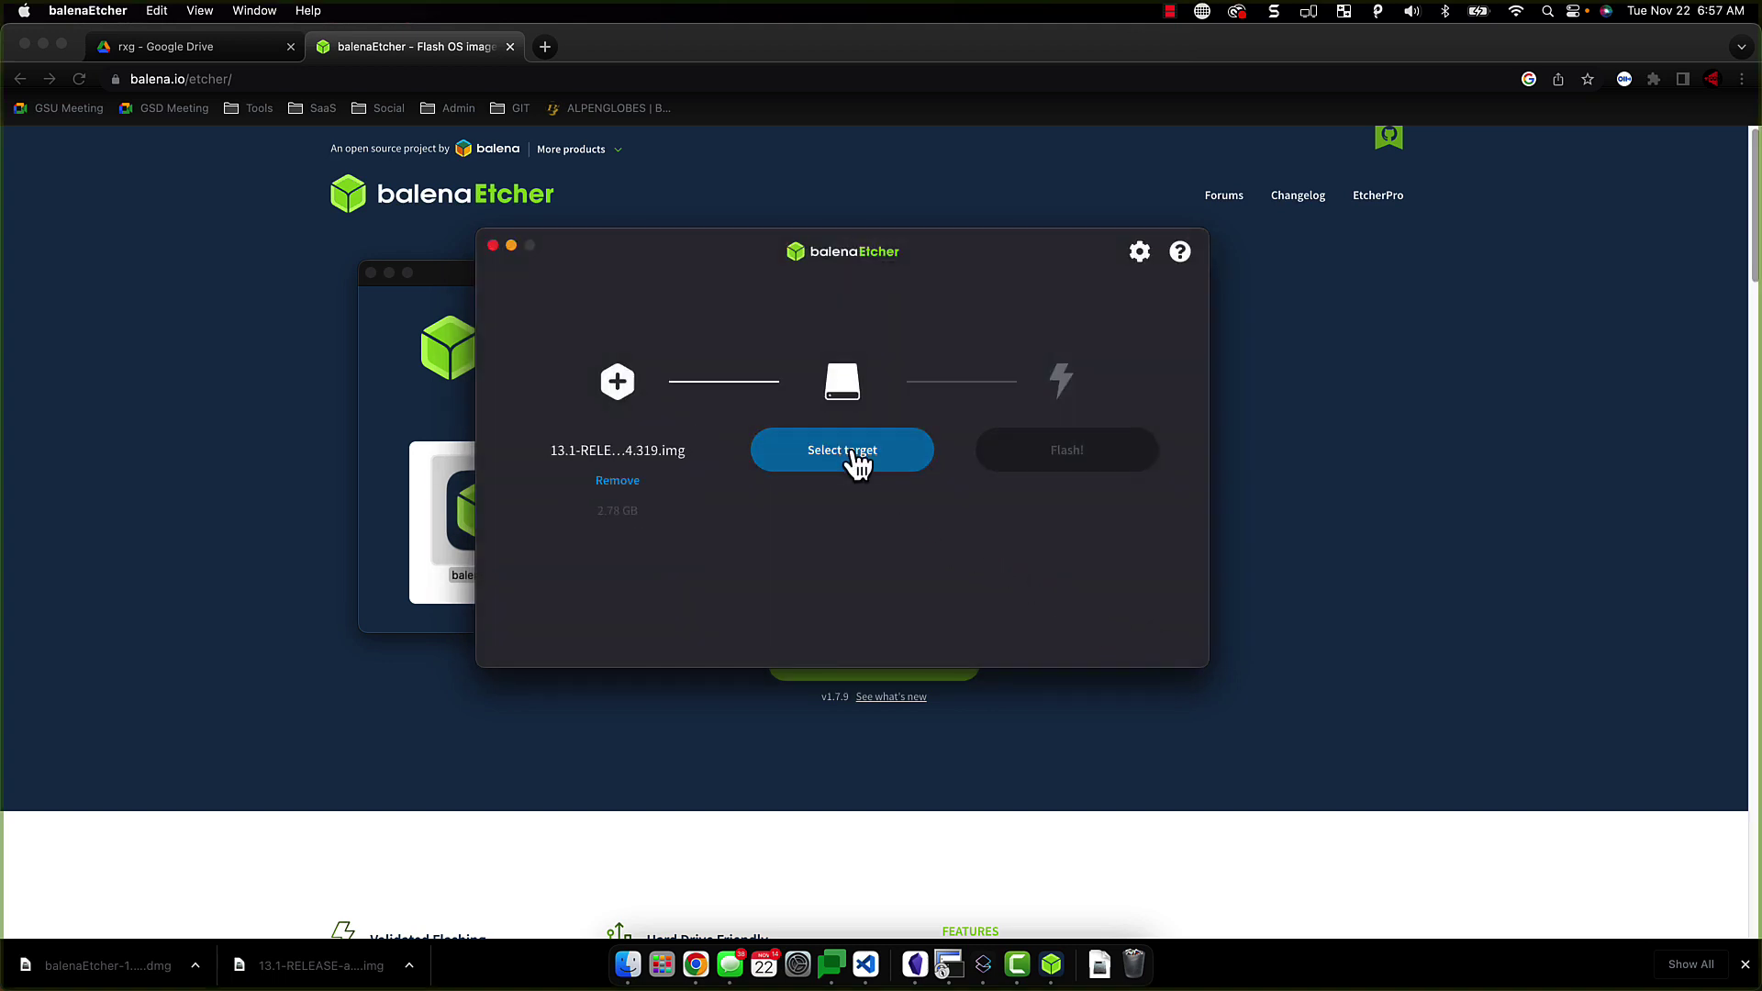
{"action": "left_click", "coordinate": [857, 459]}
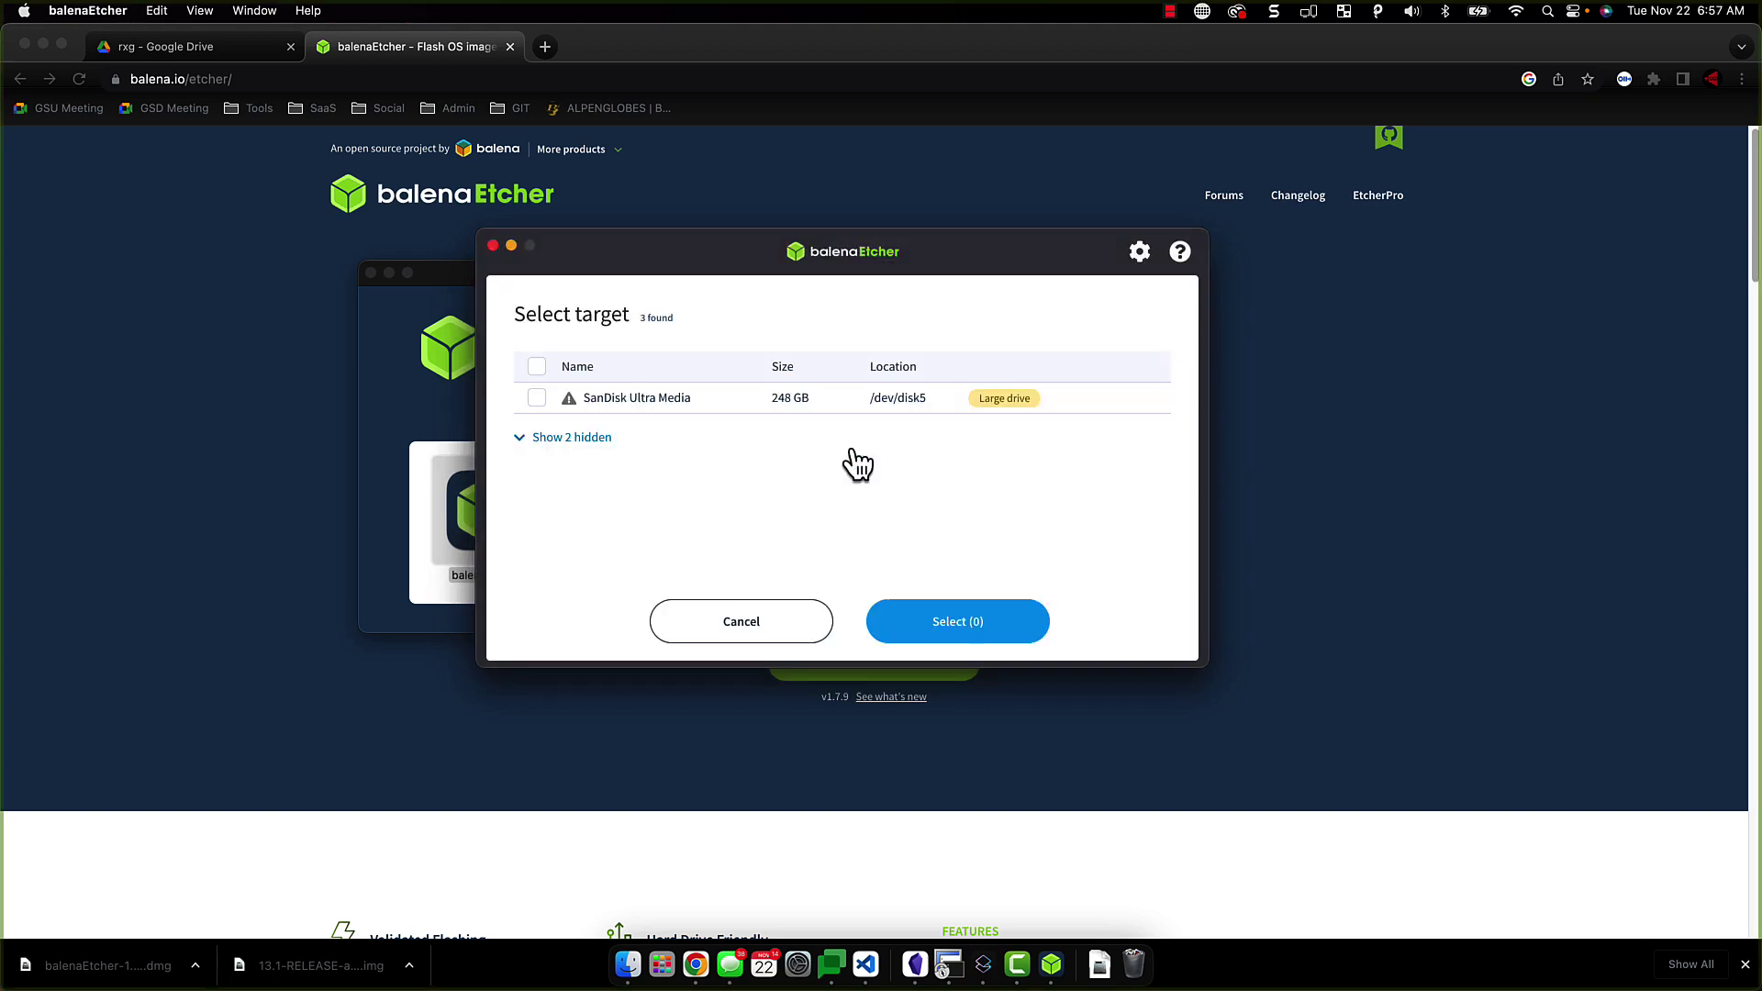
{"action": "left_click", "coordinate": [538, 399]}
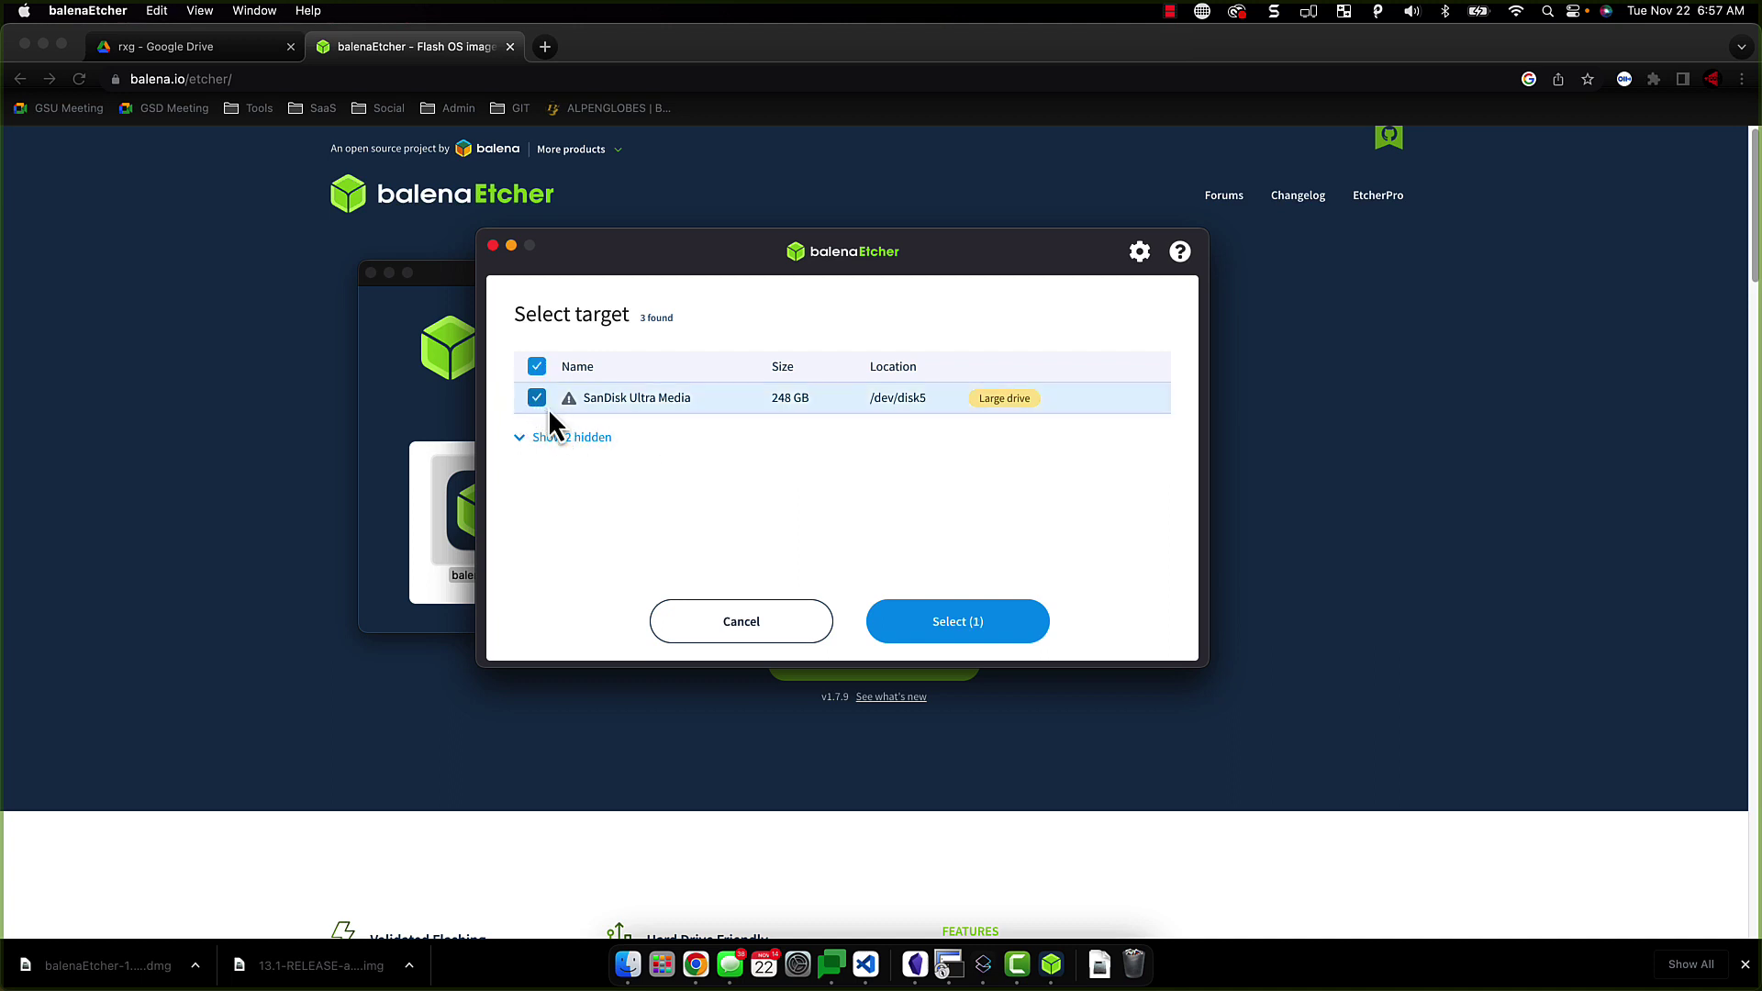
{"action": "left_click", "coordinate": [964, 621]}
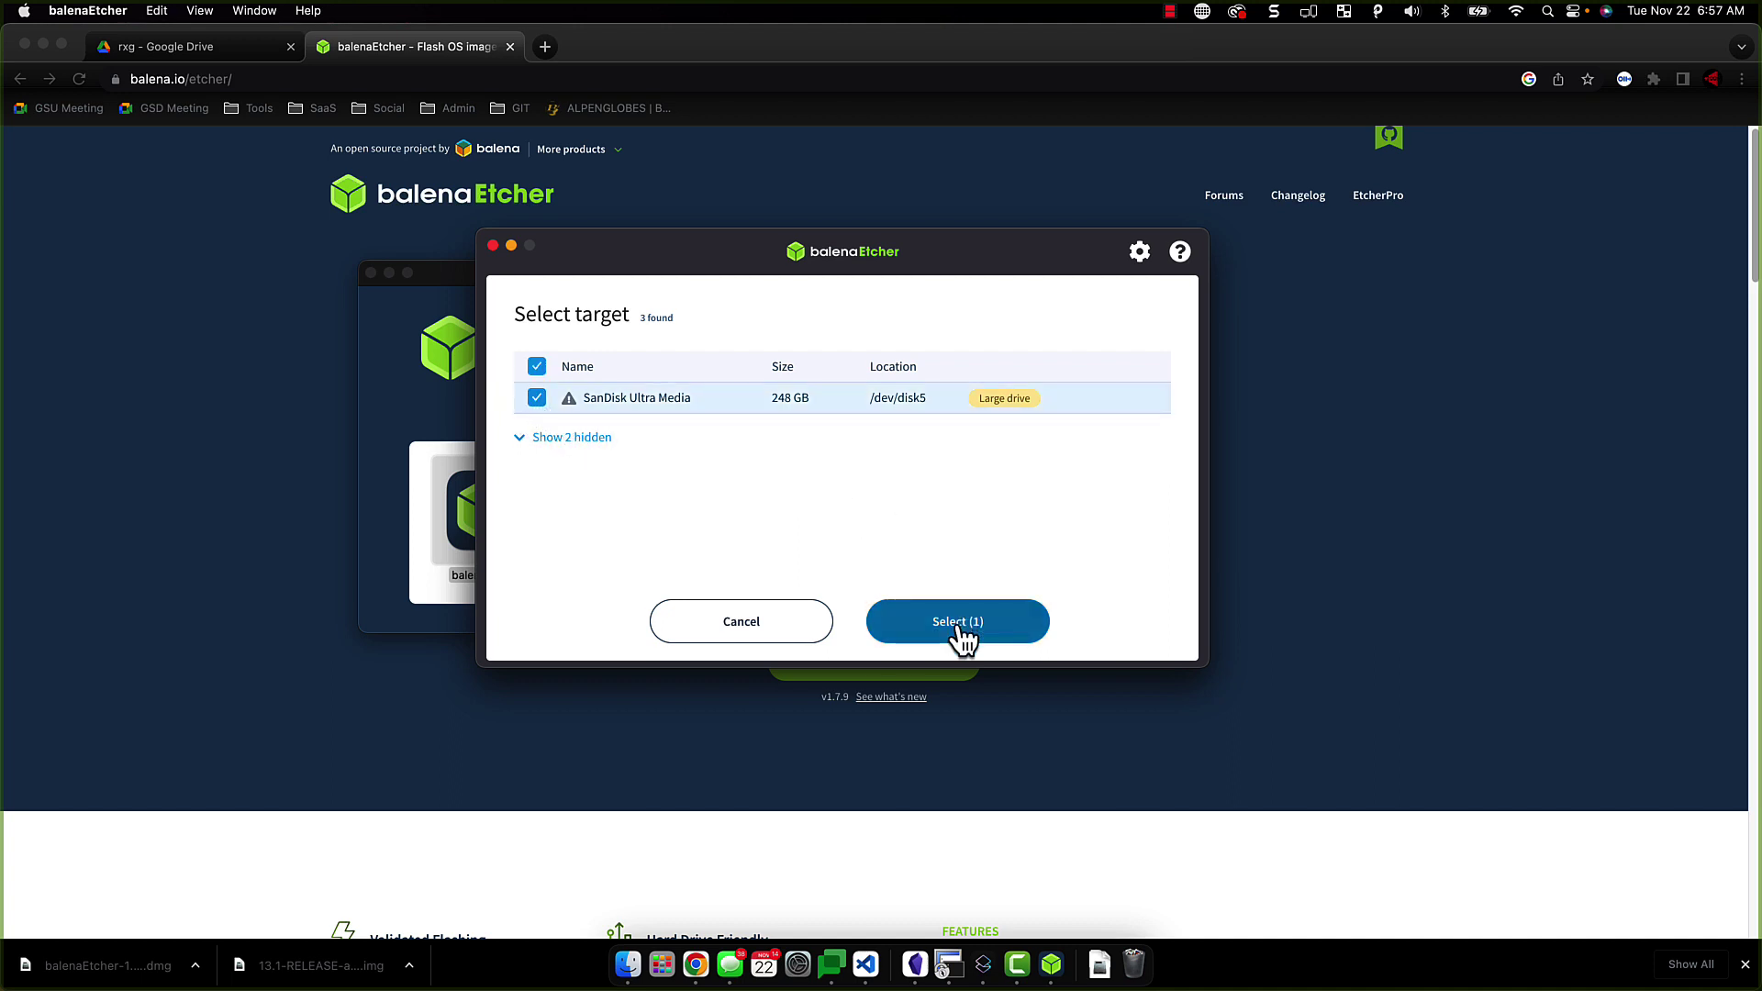
- Flash the image, accepting the large-drive warning and entering the account password
{"action": "left_click", "coordinate": [1038, 472]}
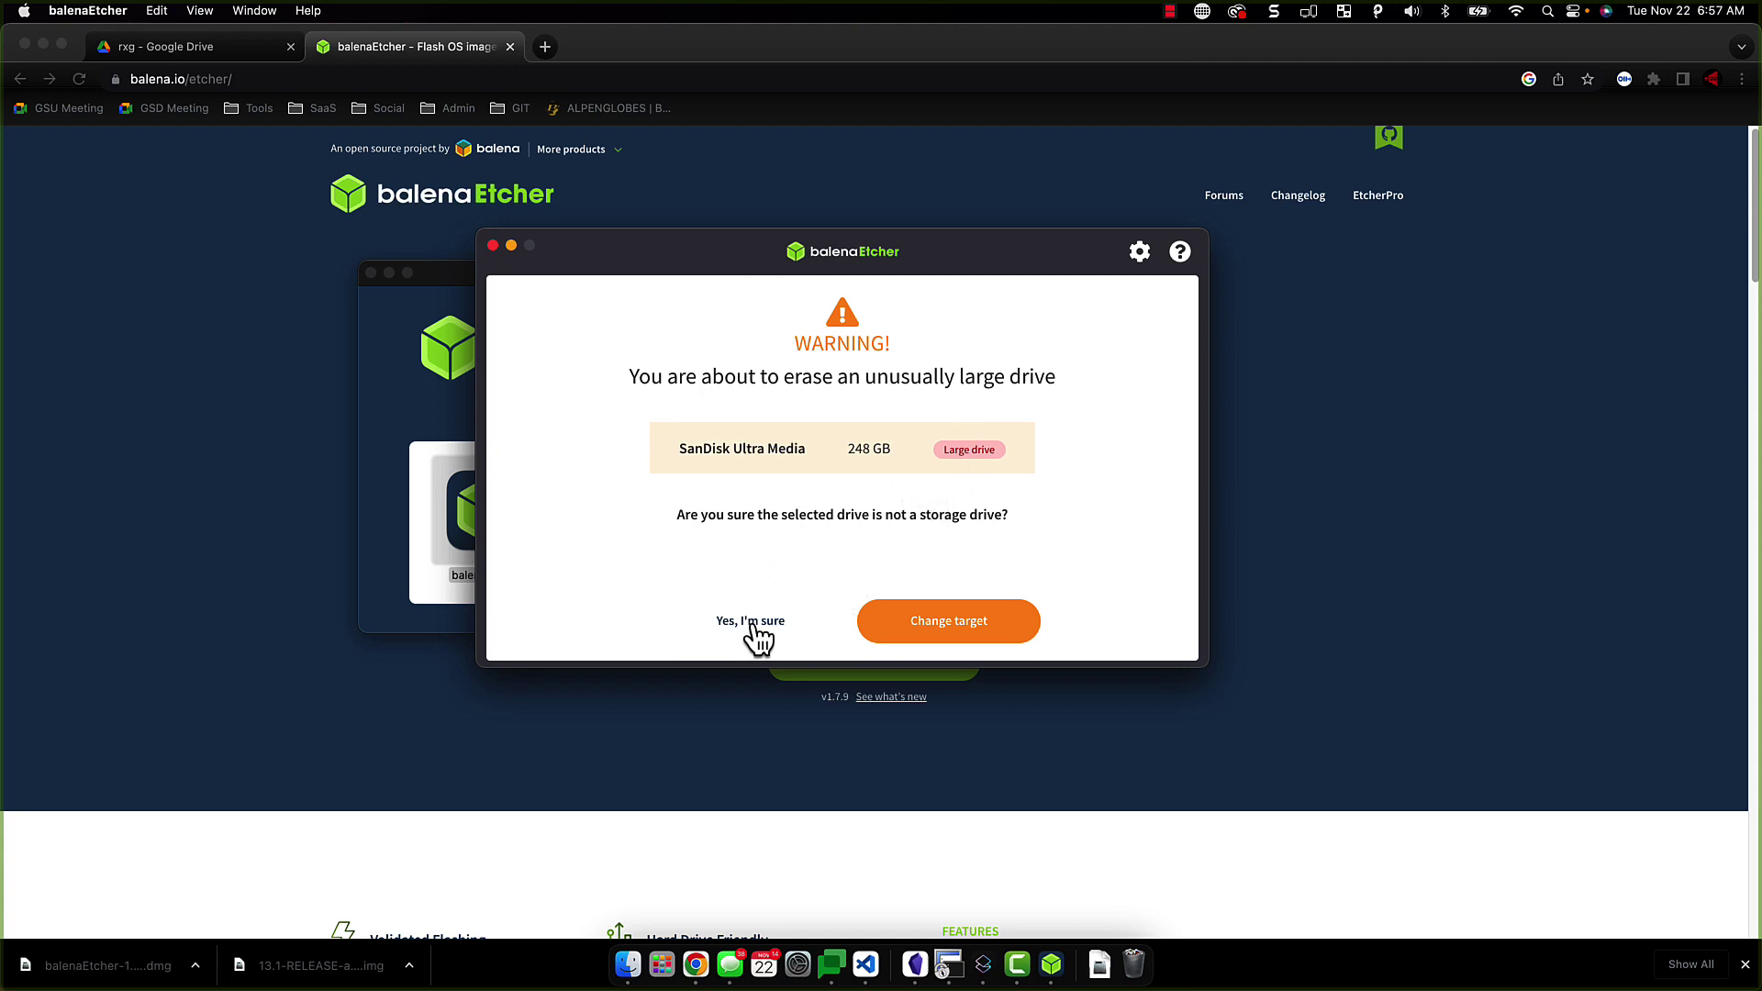
{"action": "left_click", "coordinate": [757, 624]}
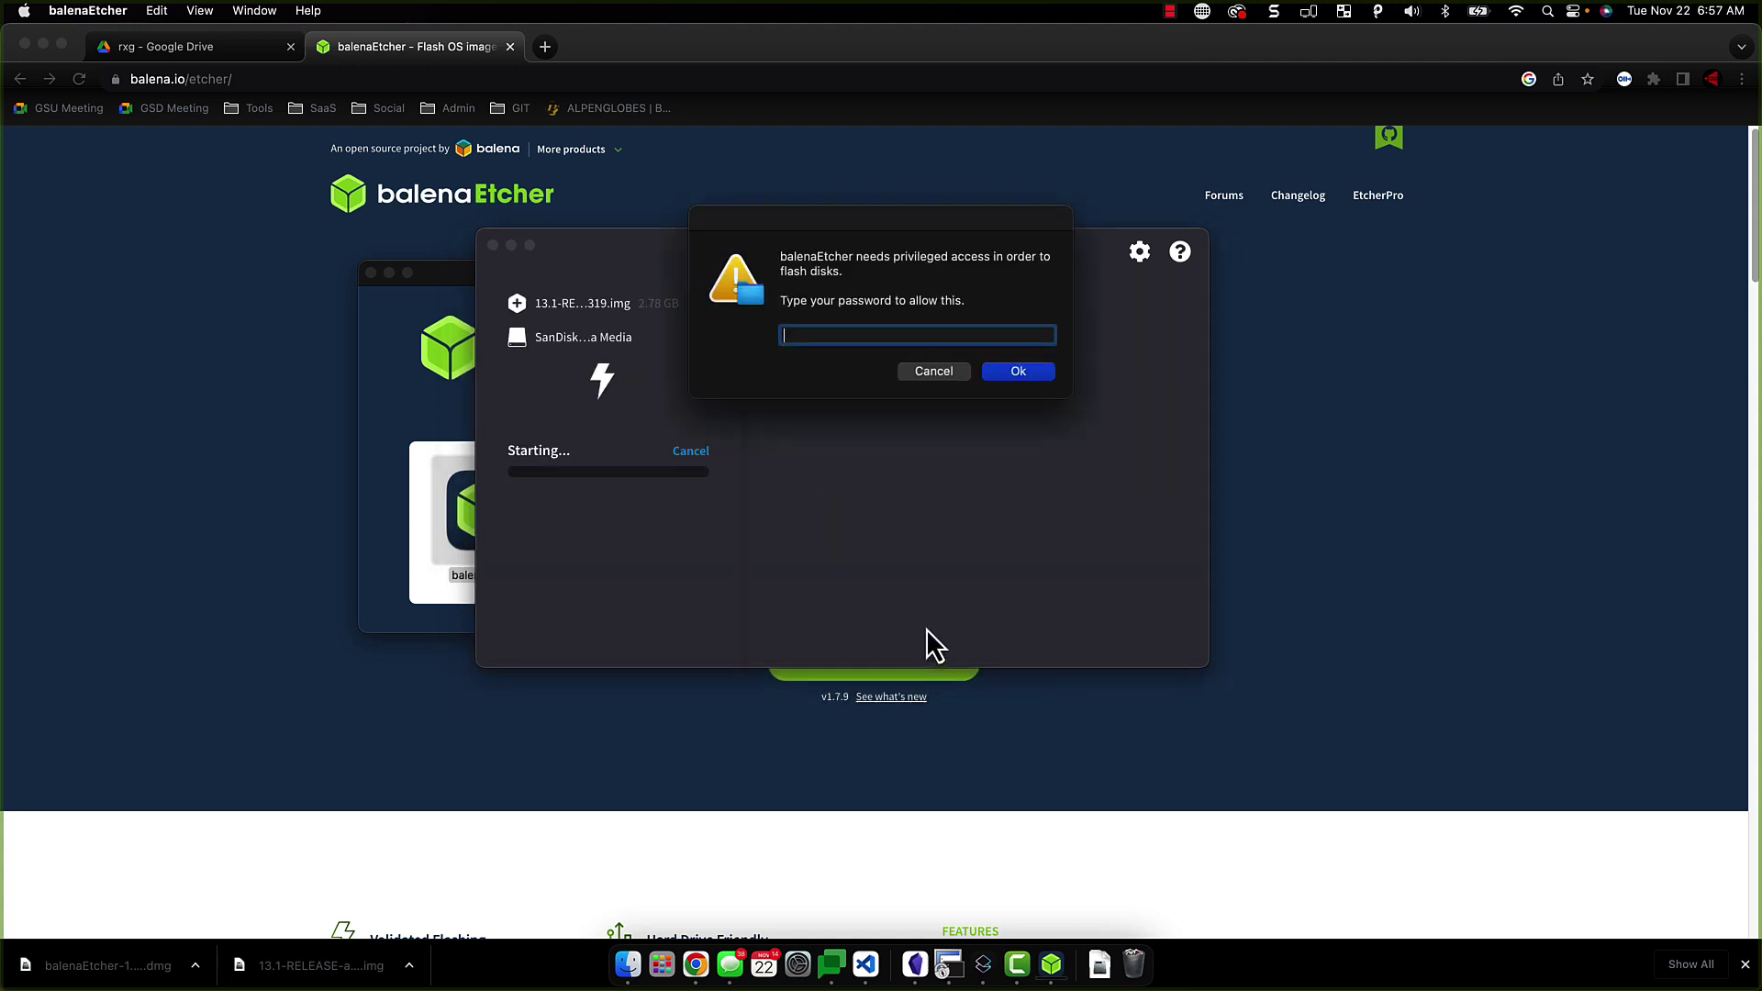
{"action": "type", "text": "••••••••••"}
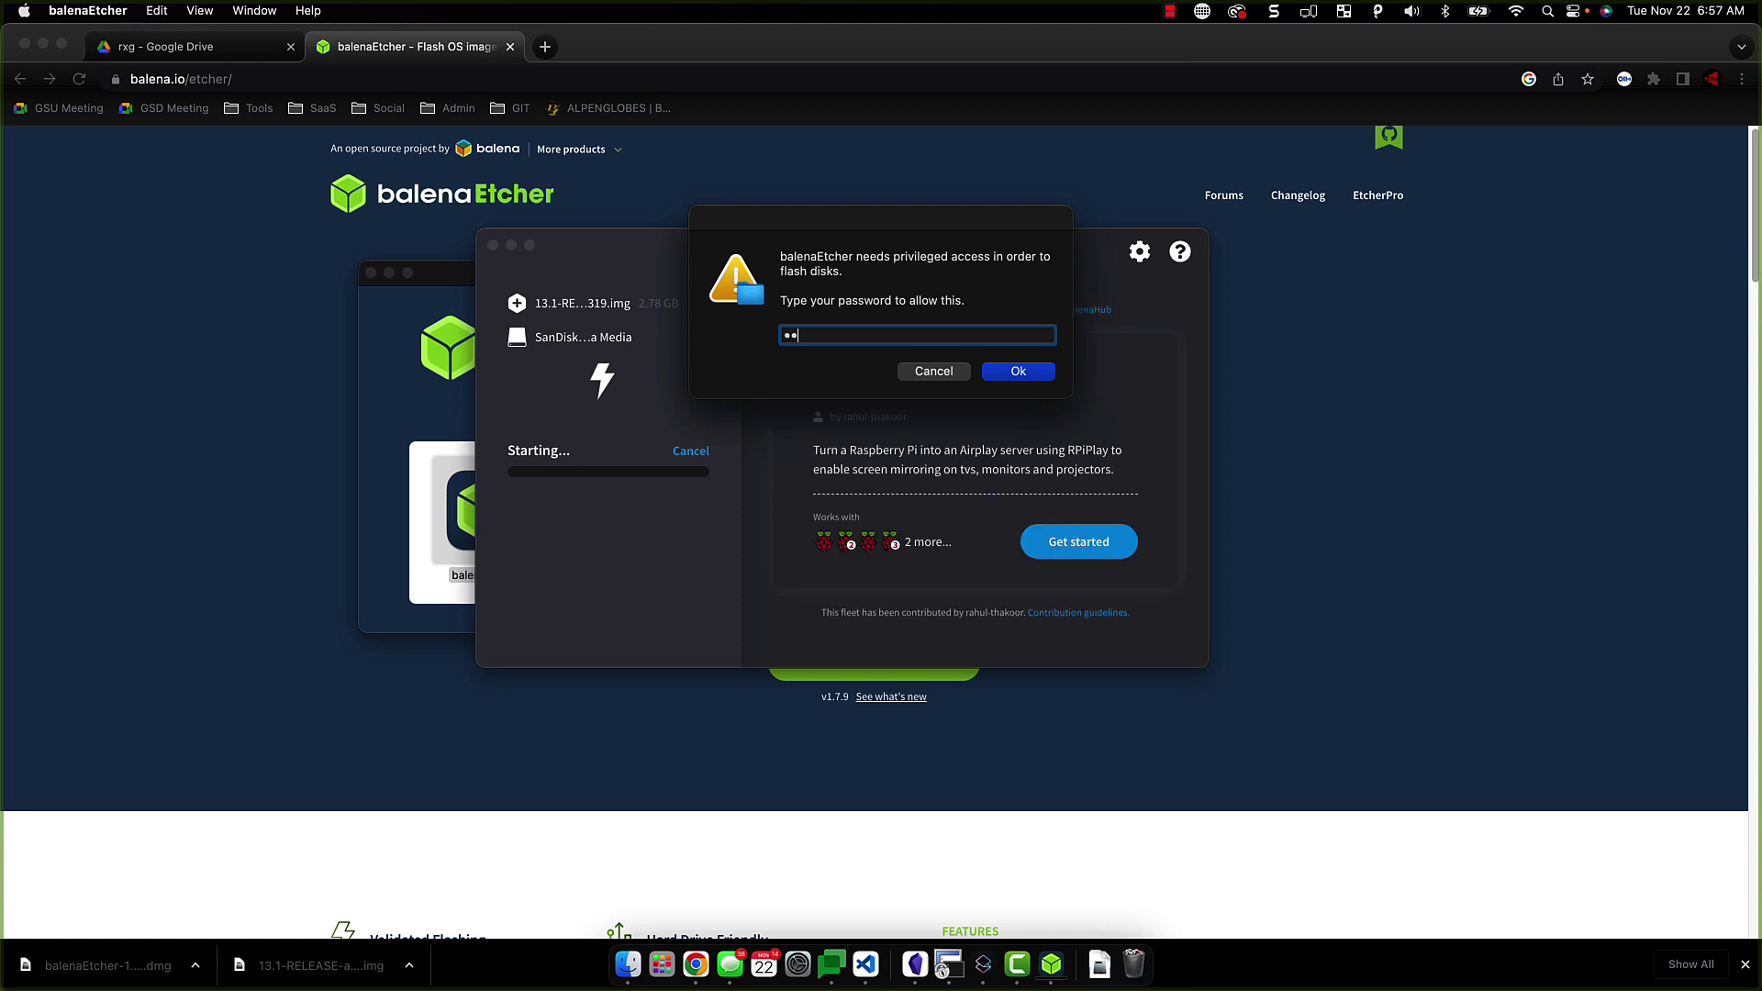
{"action": "type", "text": "•••••"}
{"action": "key", "text": "Return"}
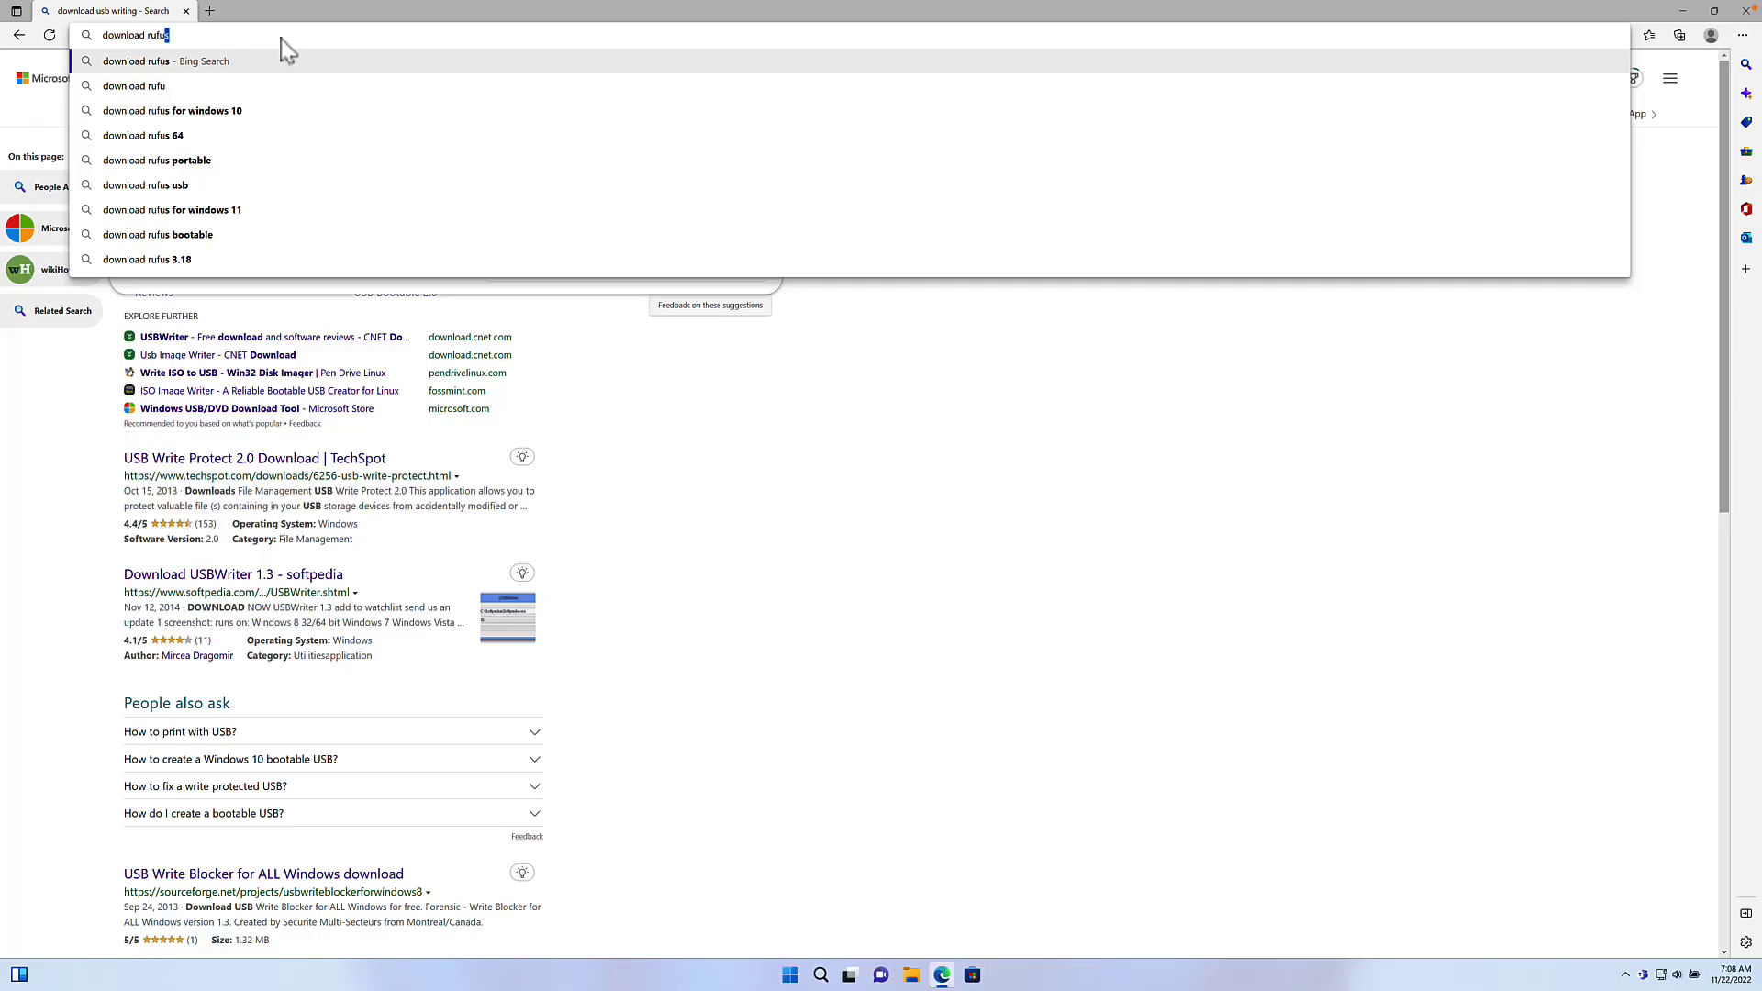
- Search Bing for 'download rufus', open rufus.ie, and start the Rufus 3.20 download
{"action": "key", "text": "Return"}
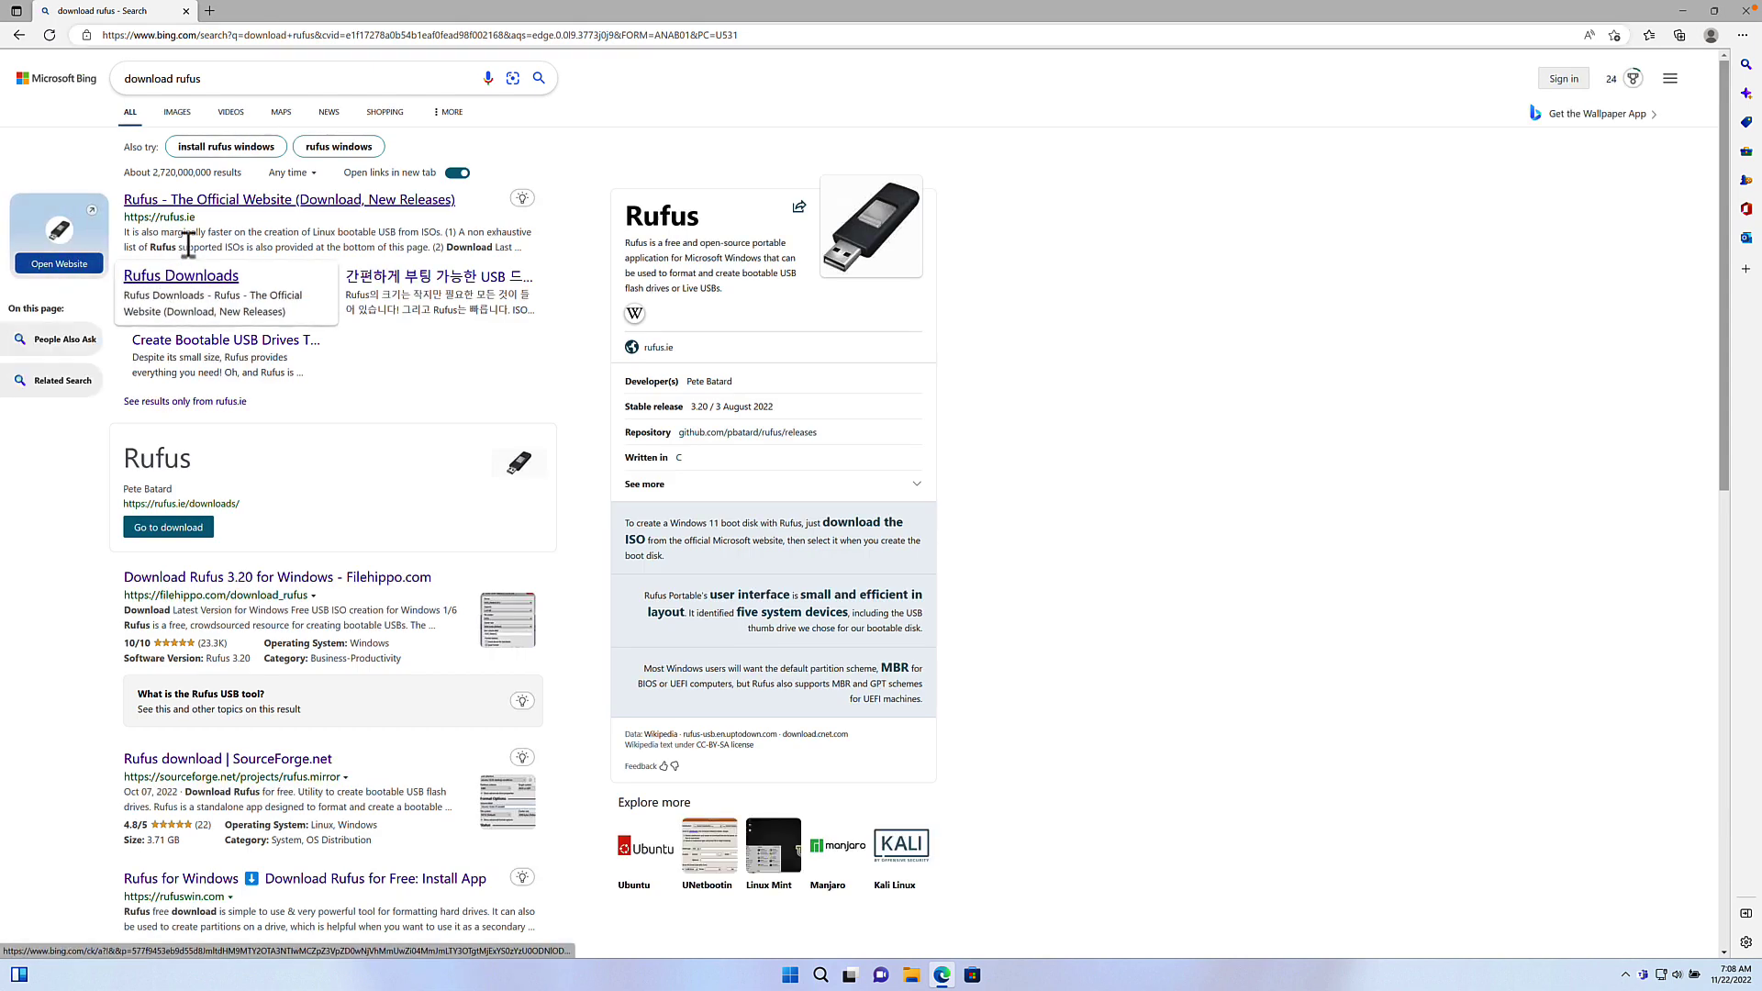
{"action": "left_click", "coordinate": [261, 202]}
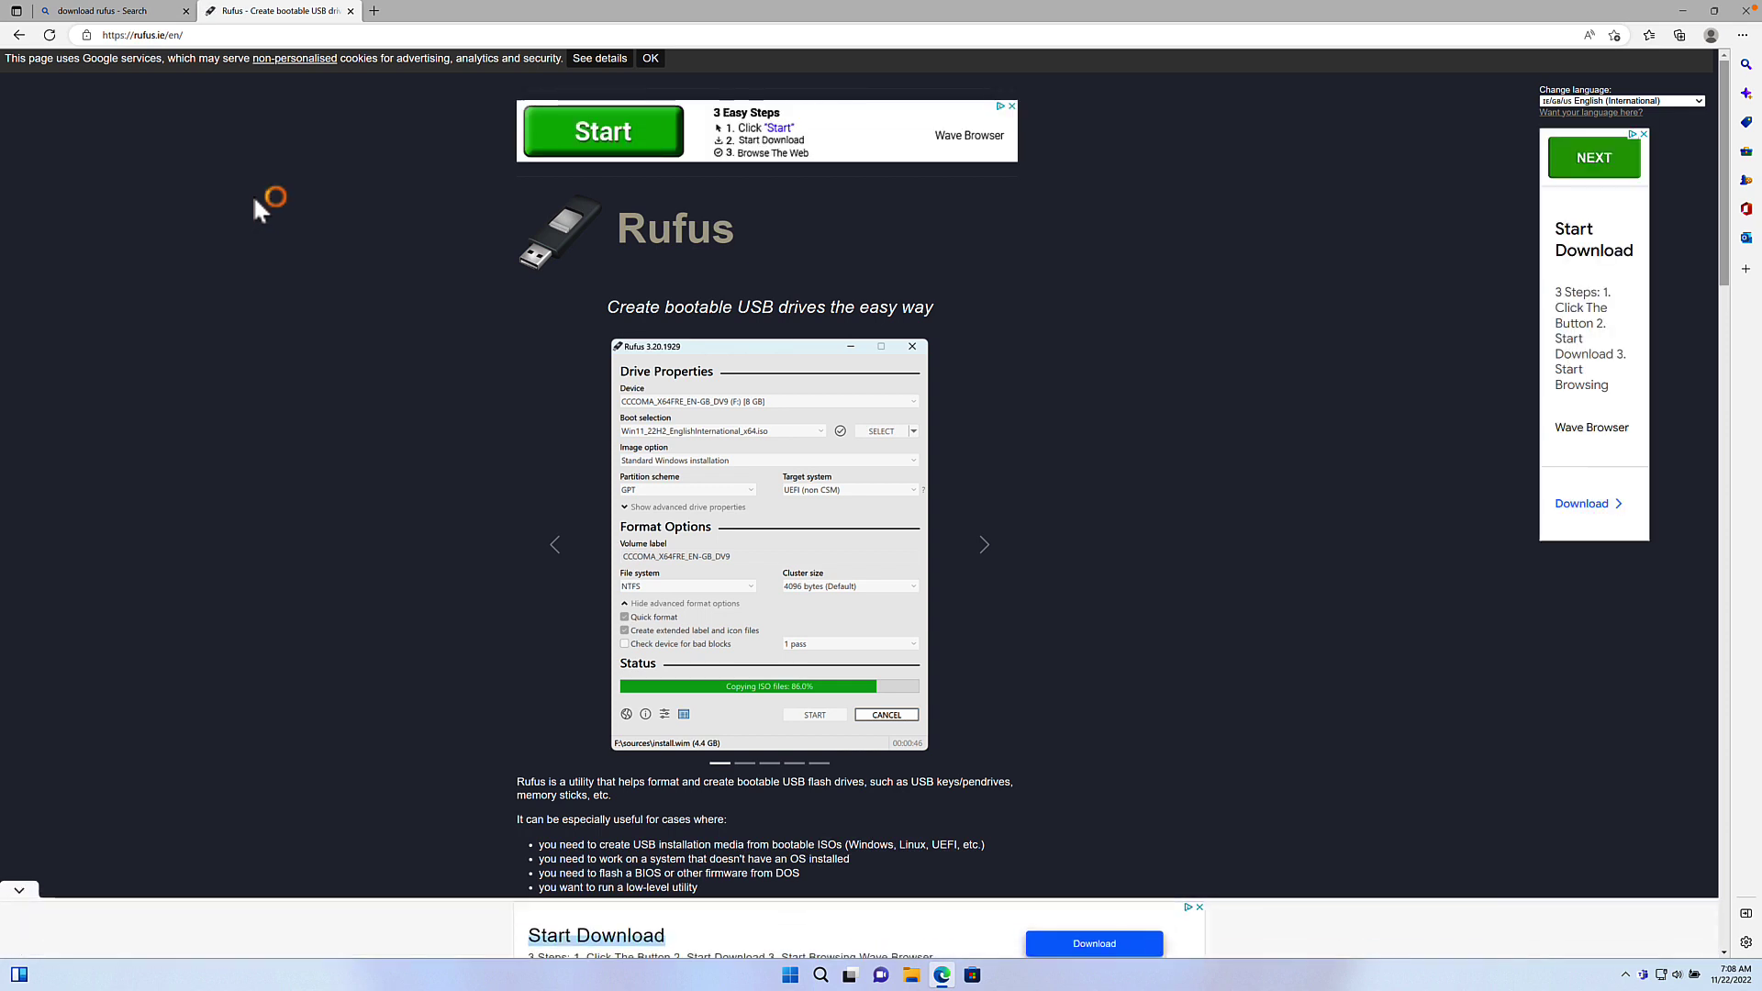
{"action": "scroll", "coordinate": [886, 267], "scroll_direction": "down", "scroll_amount": 3}
{"action": "left_click", "coordinate": [888, 274]}
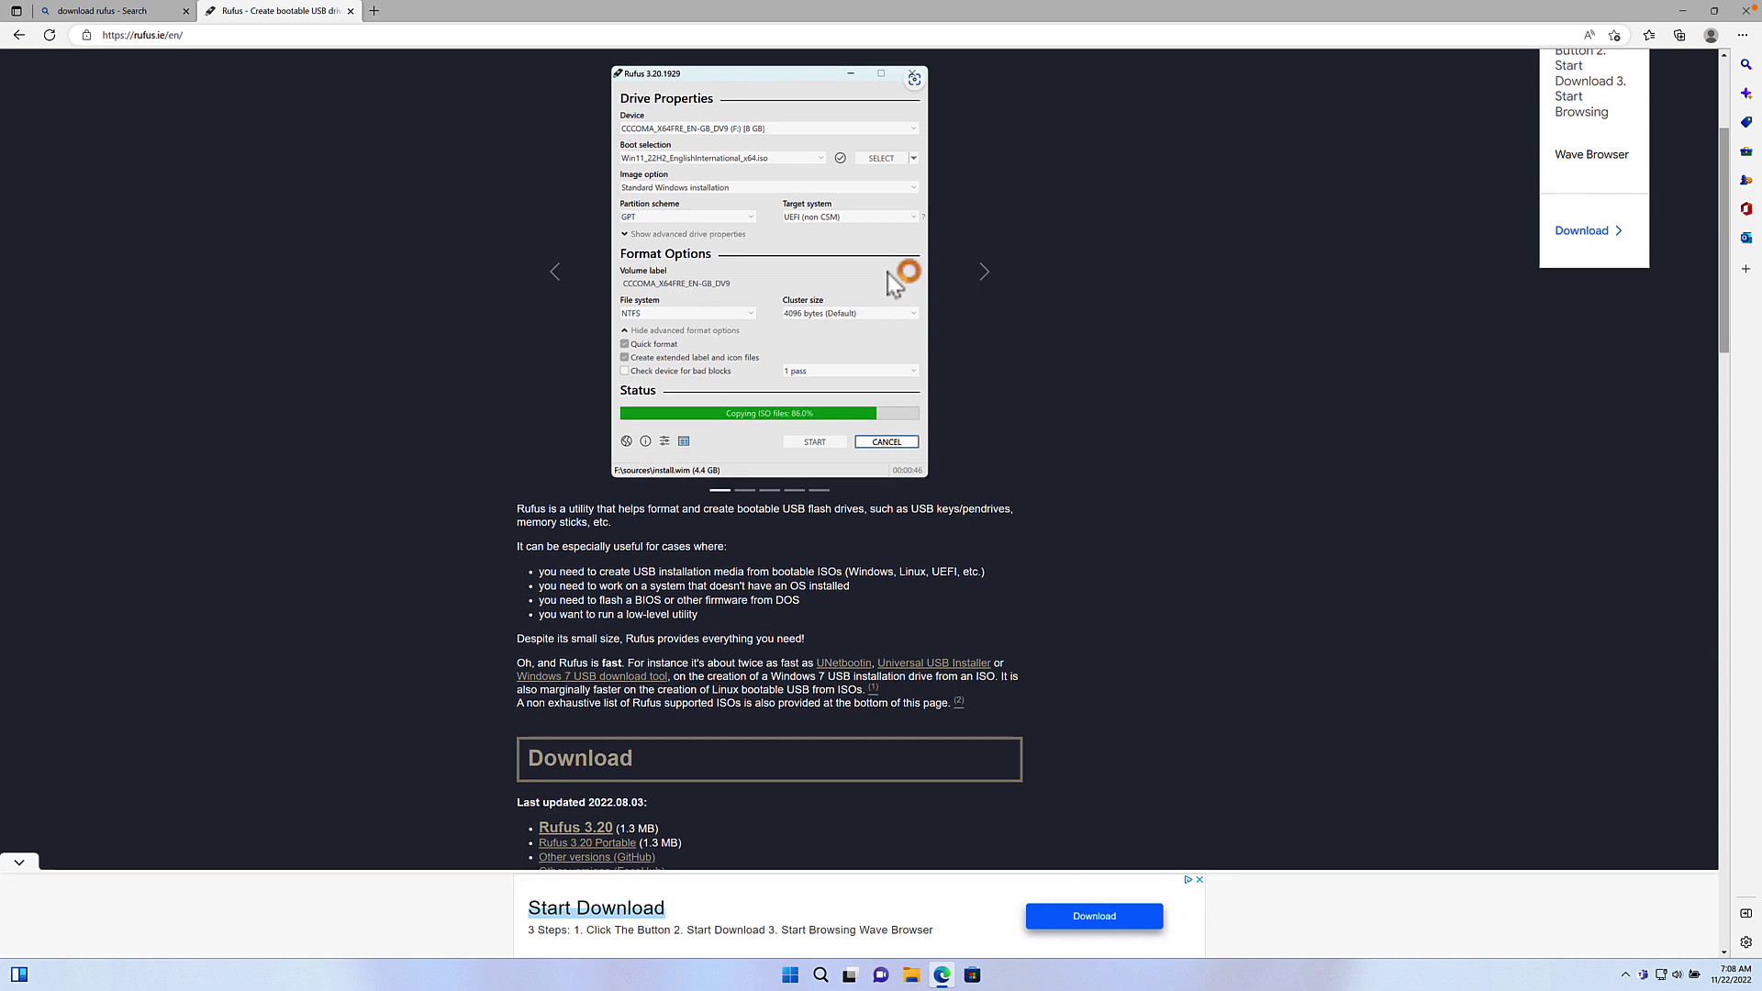
{"action": "scroll", "coordinate": [740, 569], "scroll_direction": "down", "scroll_amount": 3}
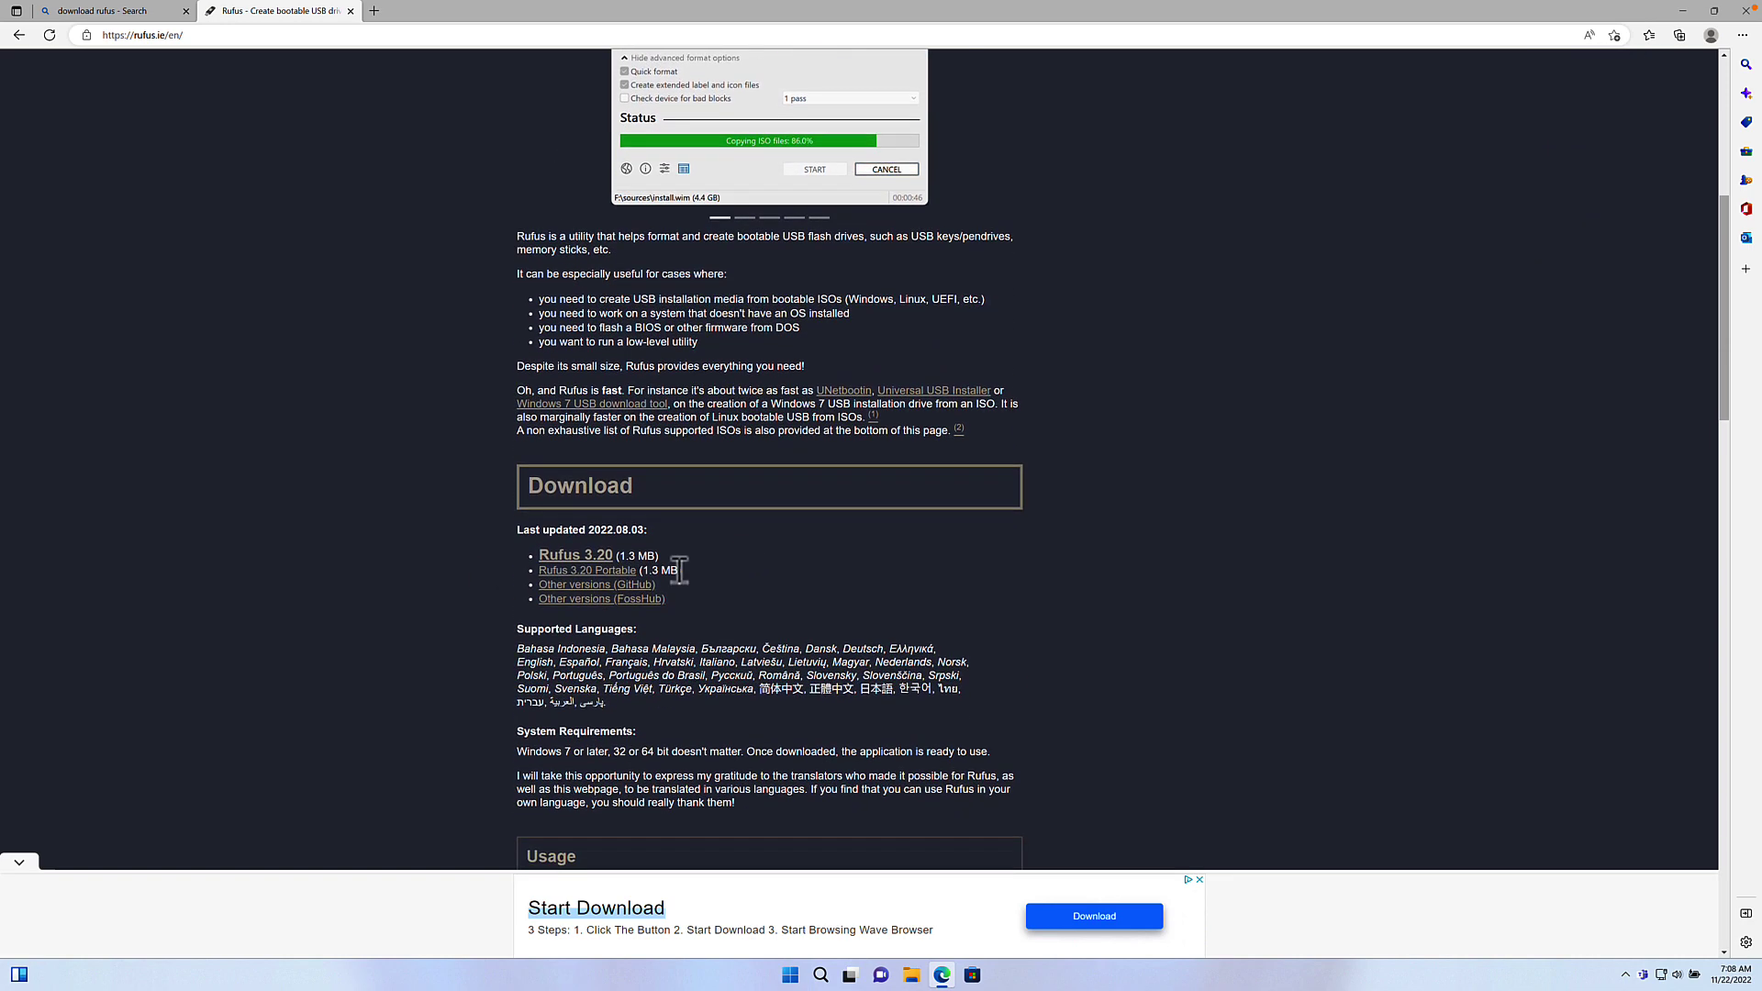
{"action": "left_click", "coordinate": [595, 585]}
{"action": "left_click", "coordinate": [598, 559]}
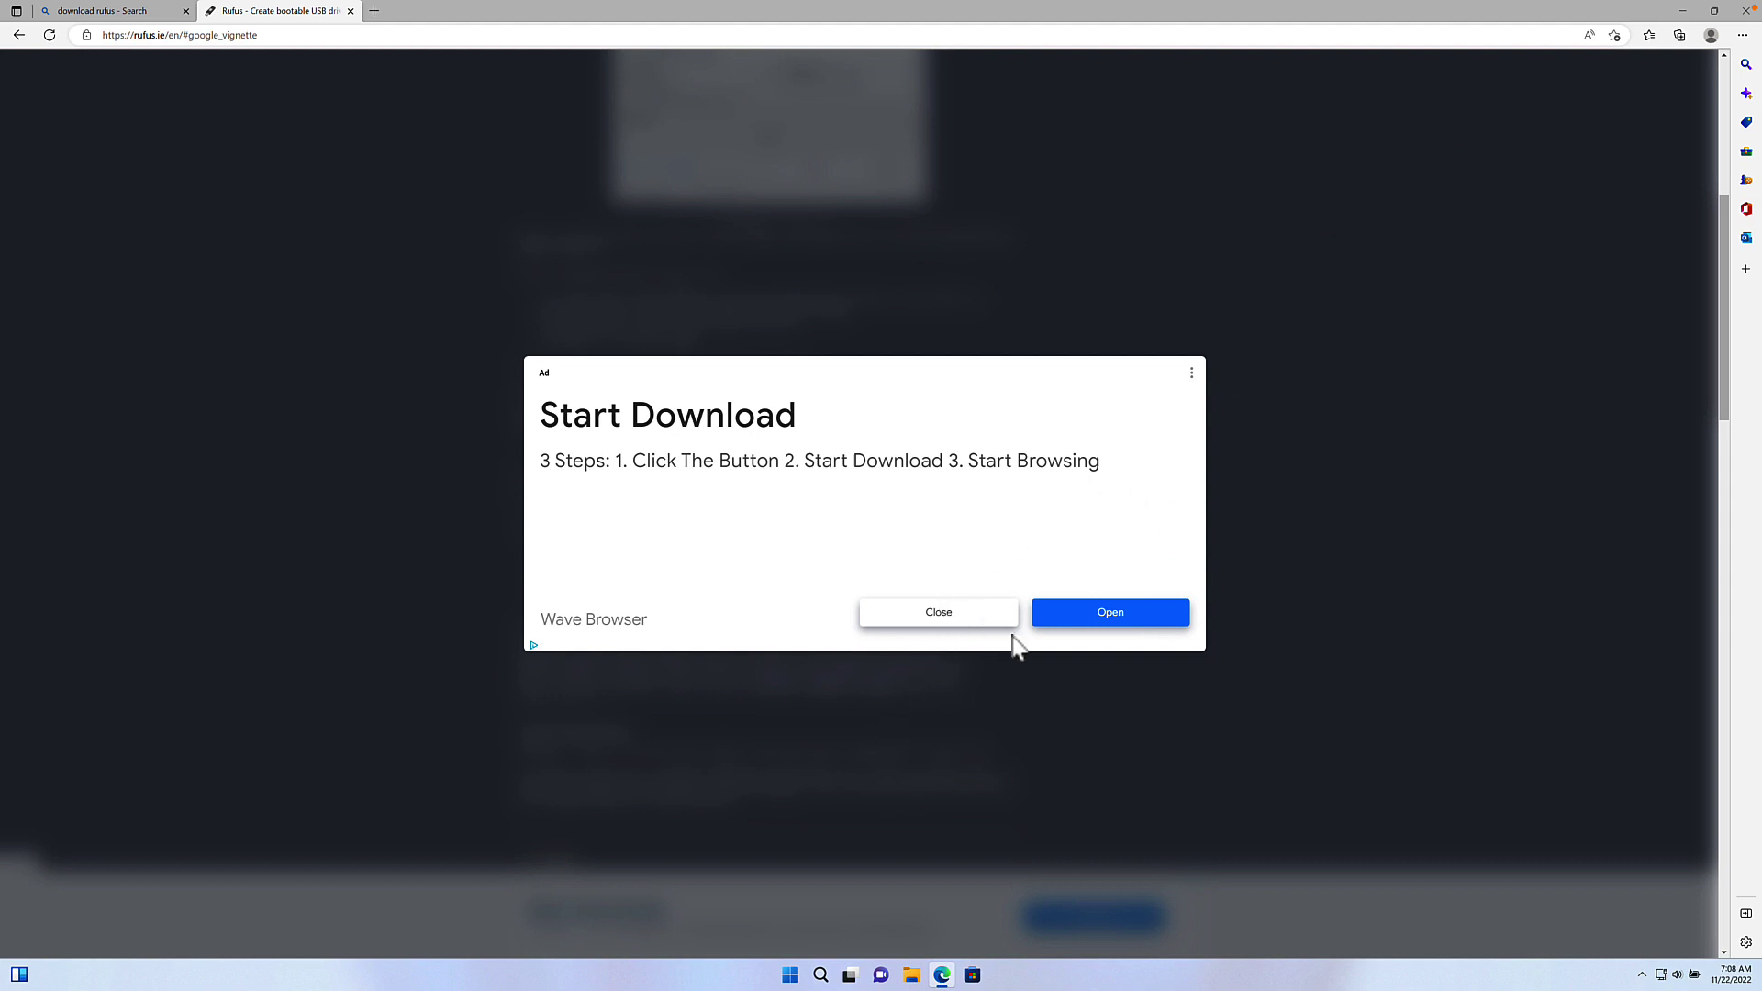
- Dismiss the ad, run rufus-3.20.exe, allow it in User Account Control, and answer the update prompt
{"action": "left_click", "coordinate": [1037, 660]}
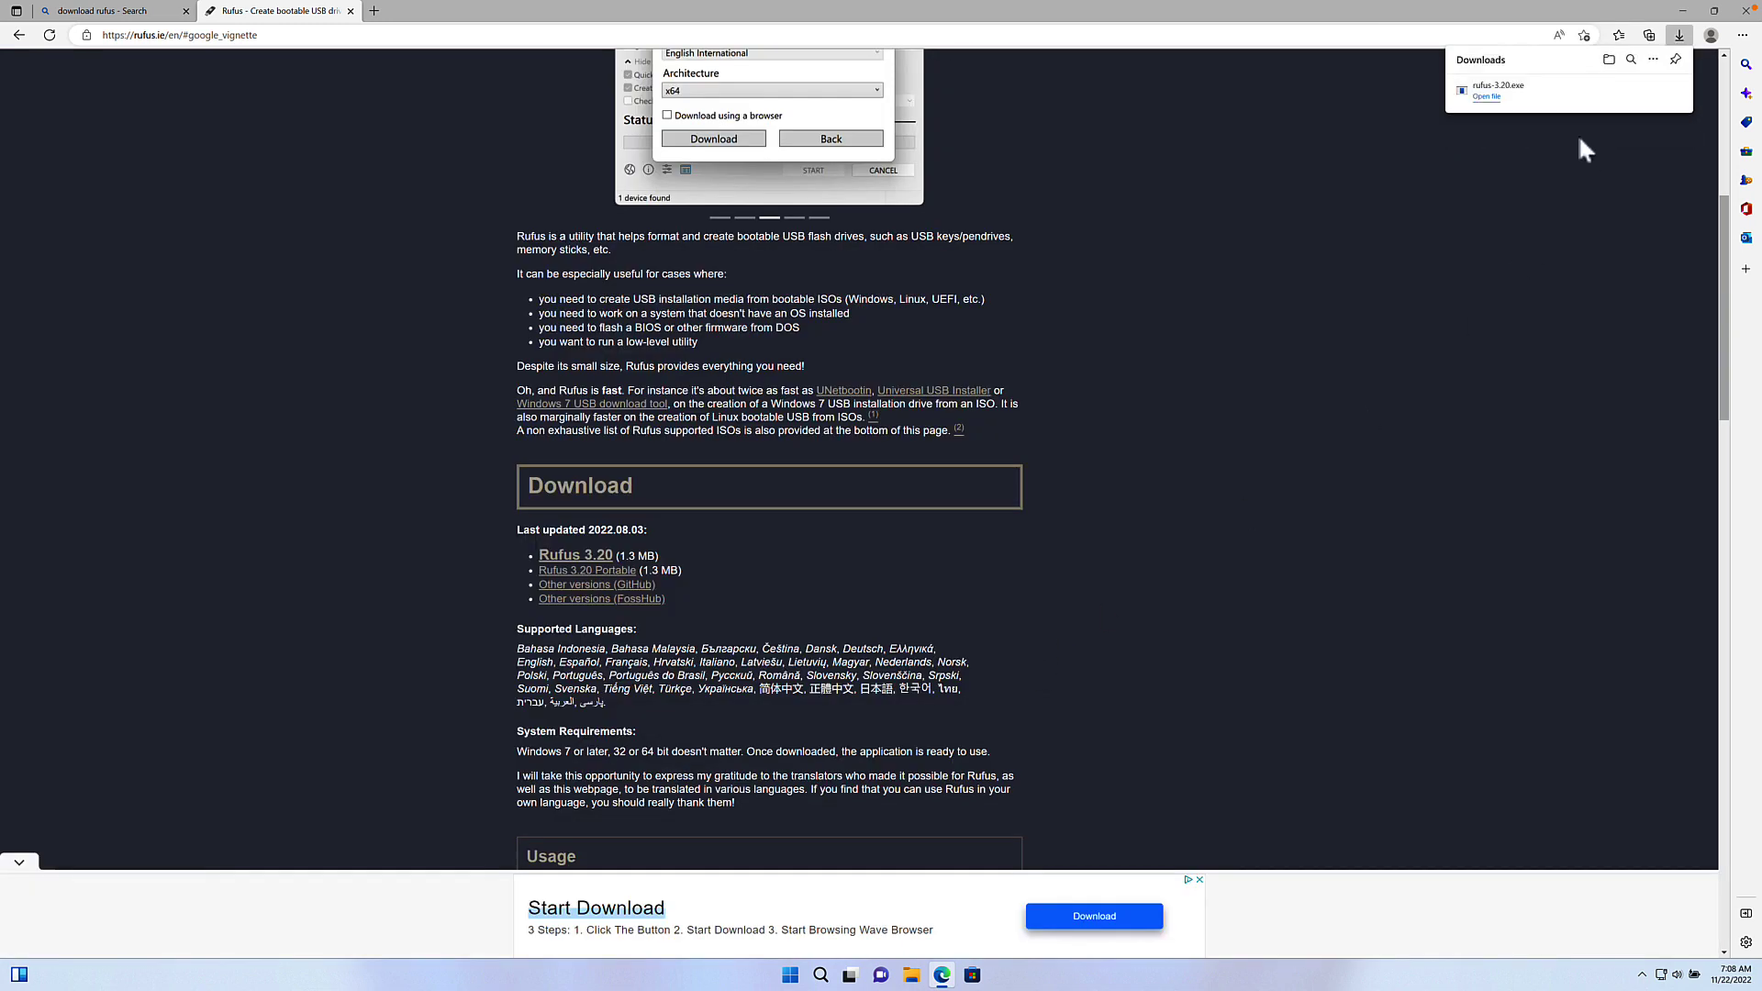
{"action": "left_click", "coordinate": [1485, 97]}
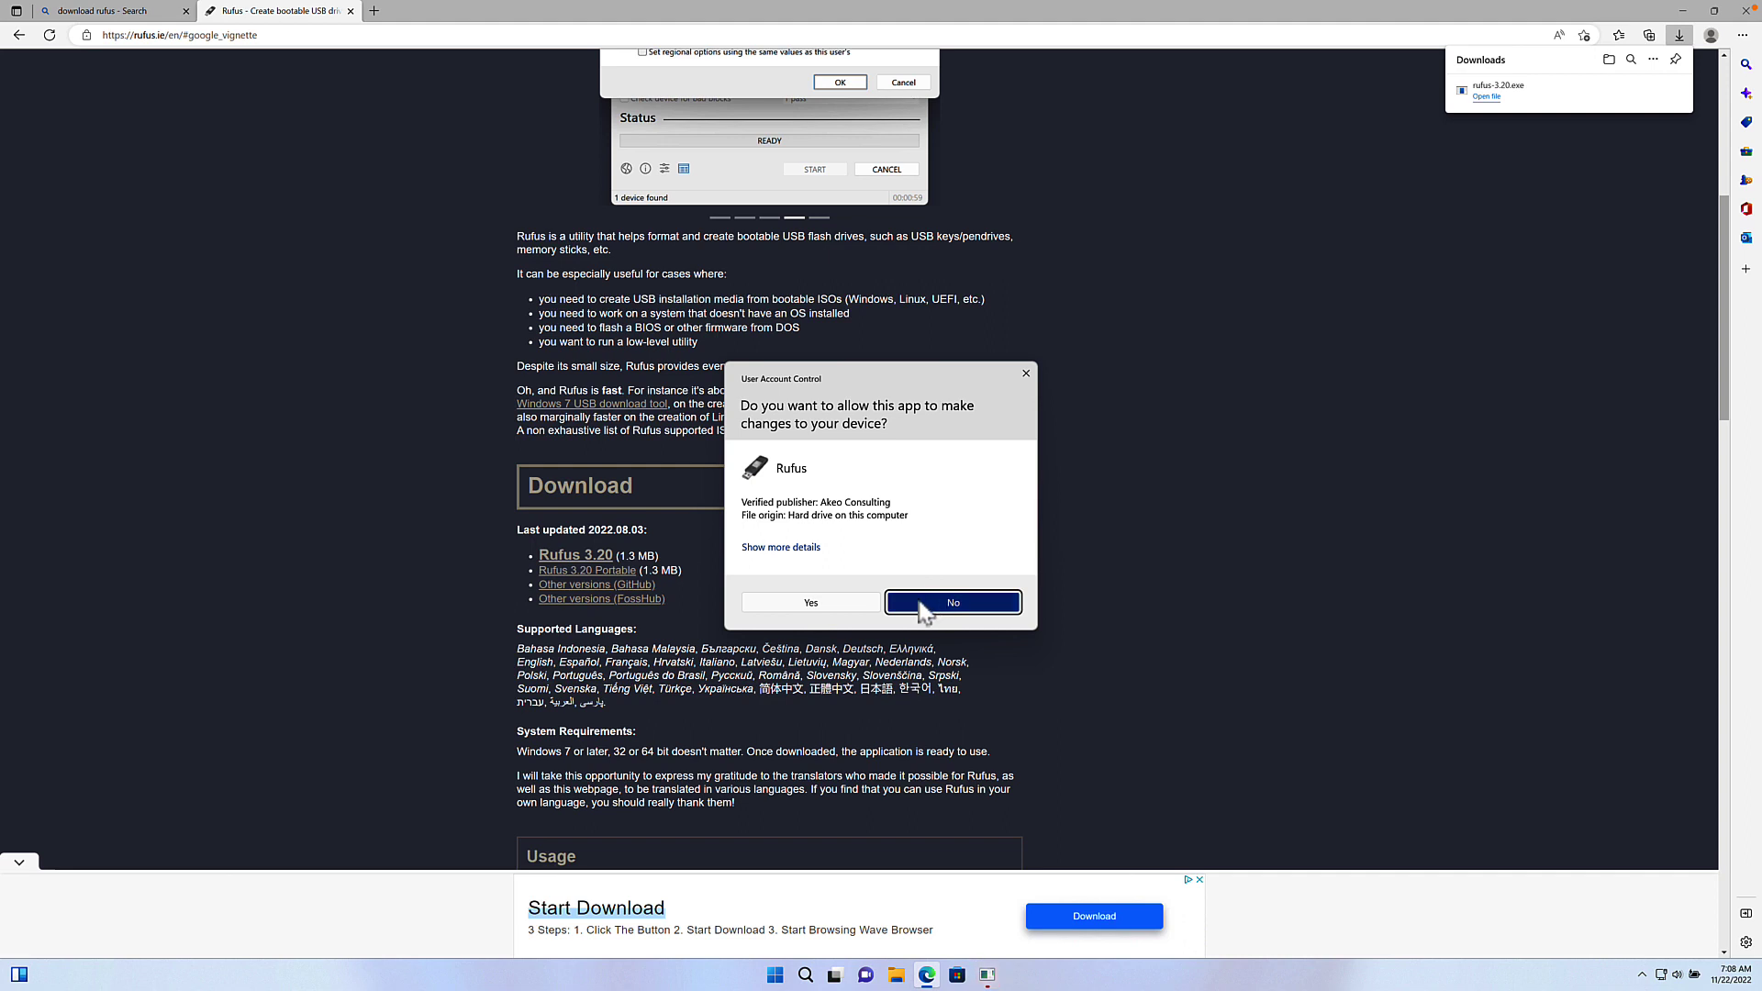
{"action": "left_click", "coordinate": [842, 606]}
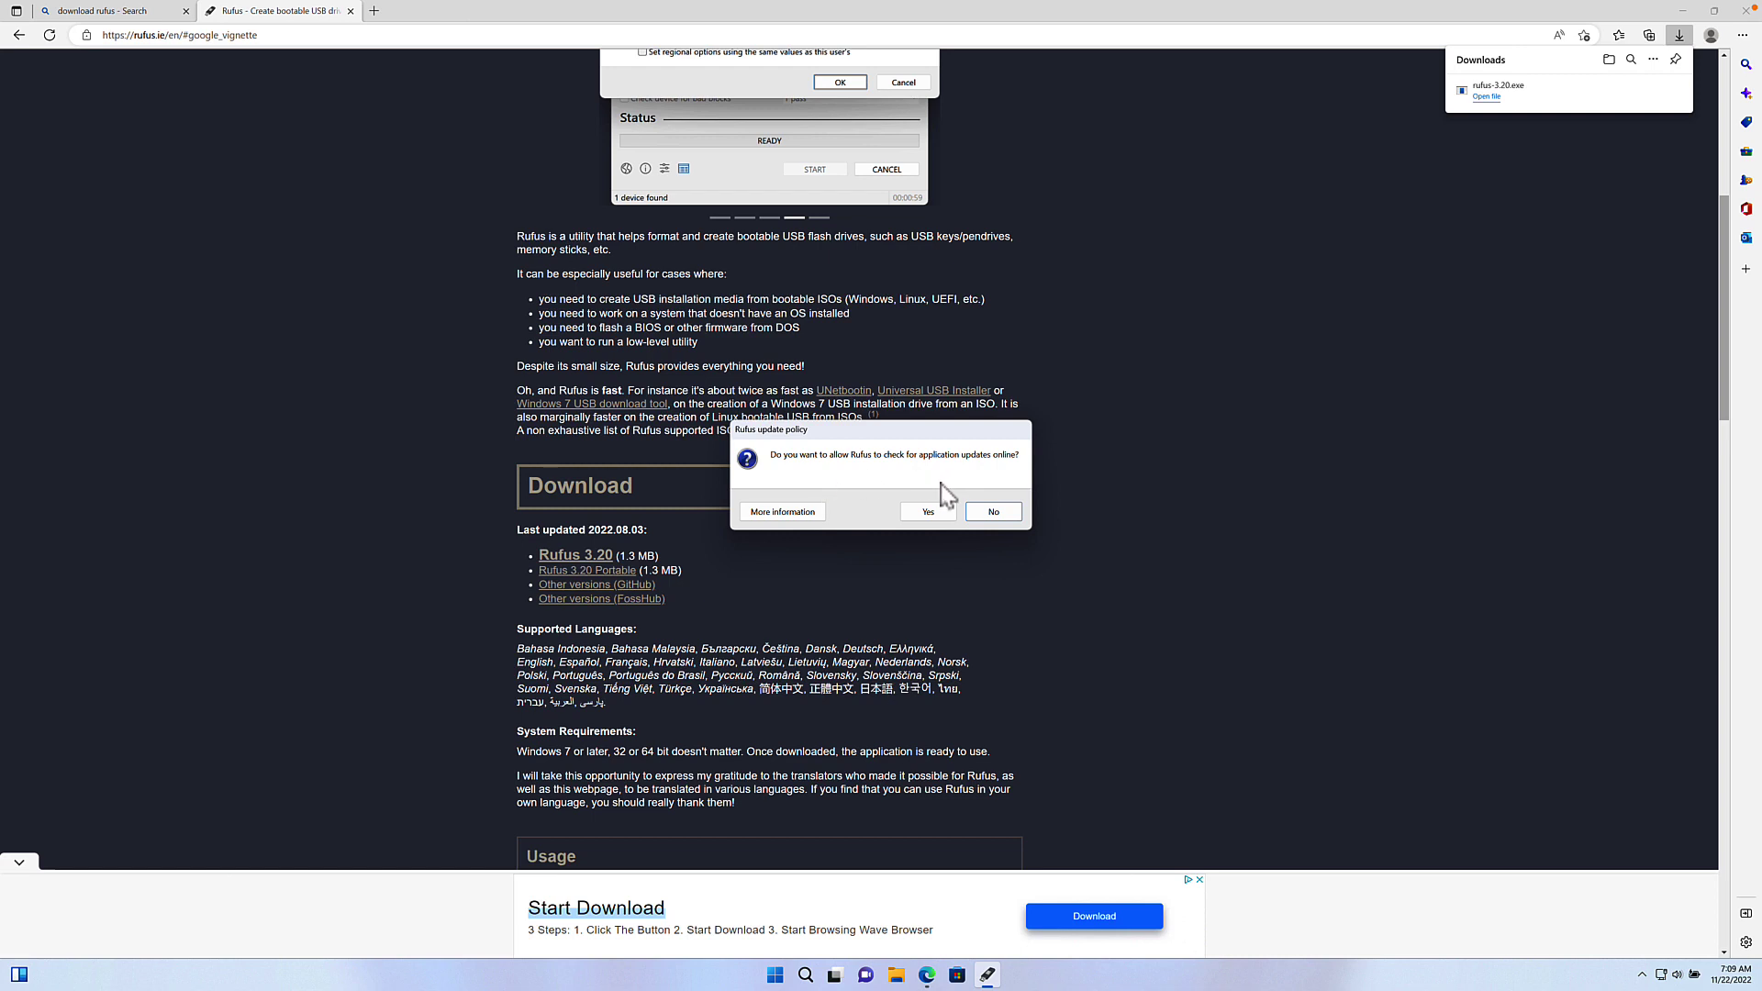
{"action": "left_click", "coordinate": [945, 511]}
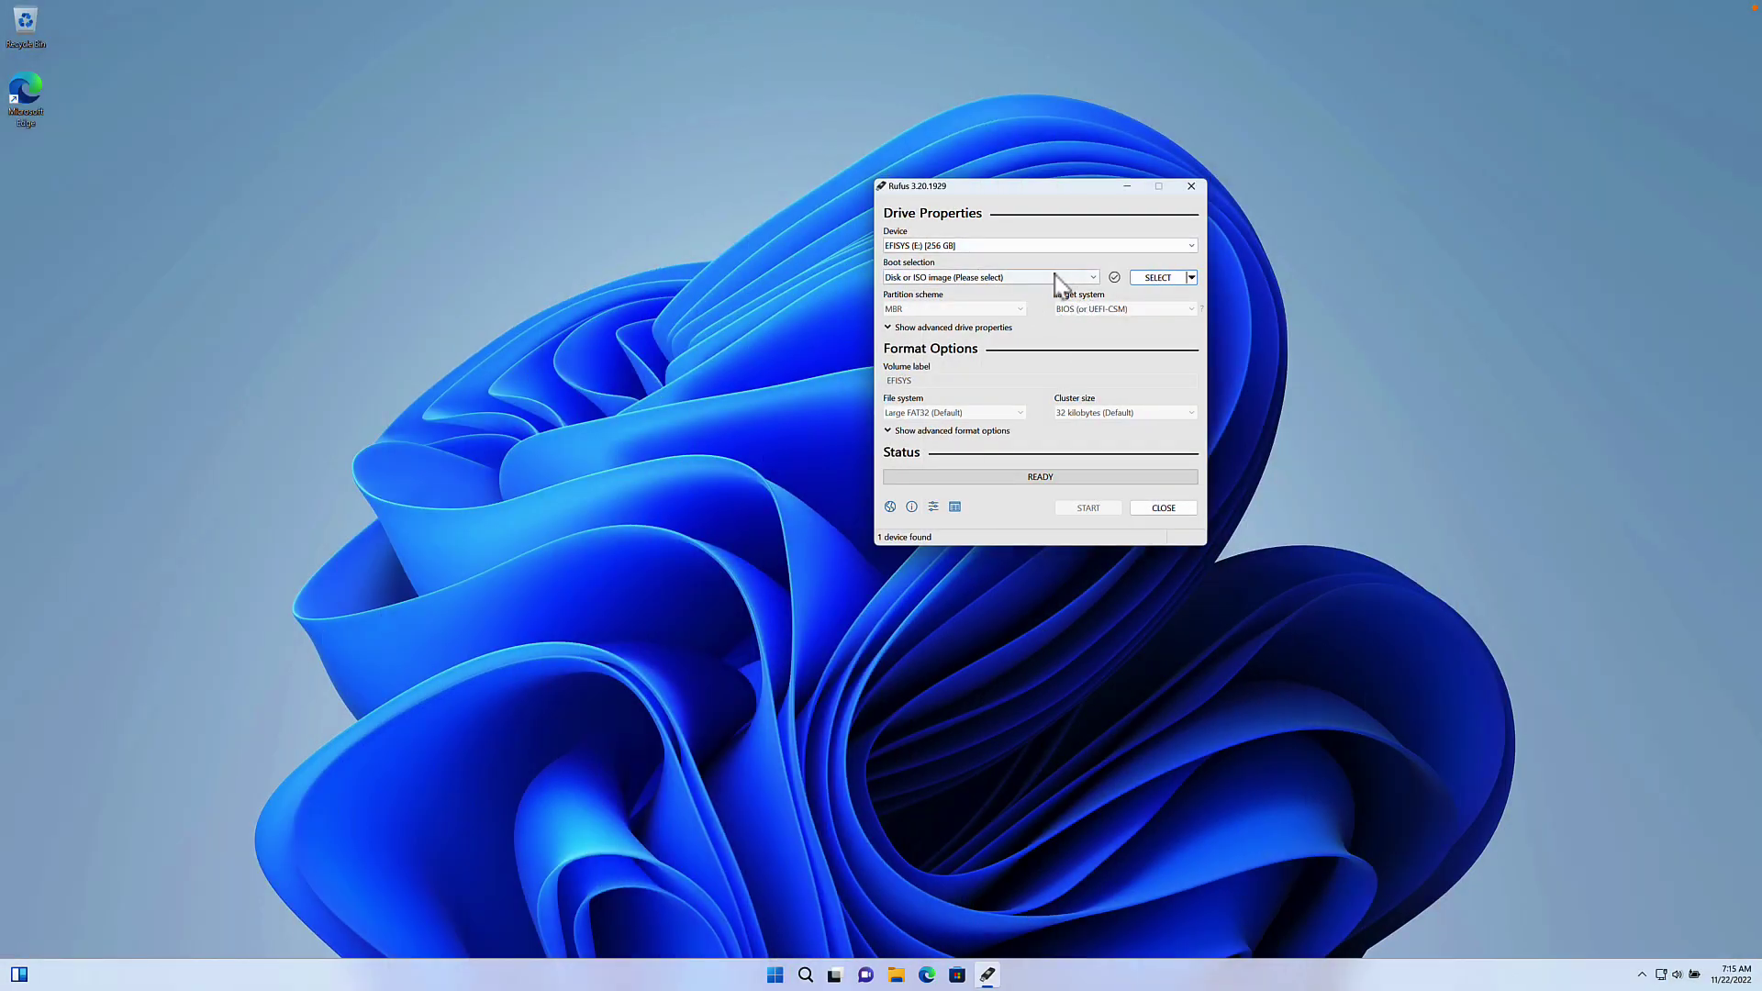
- Keep EFISYS (E:) as the device and load the 13.1-RELEASE rxg image into Rufus
{"action": "left_click", "coordinate": [1134, 248]}
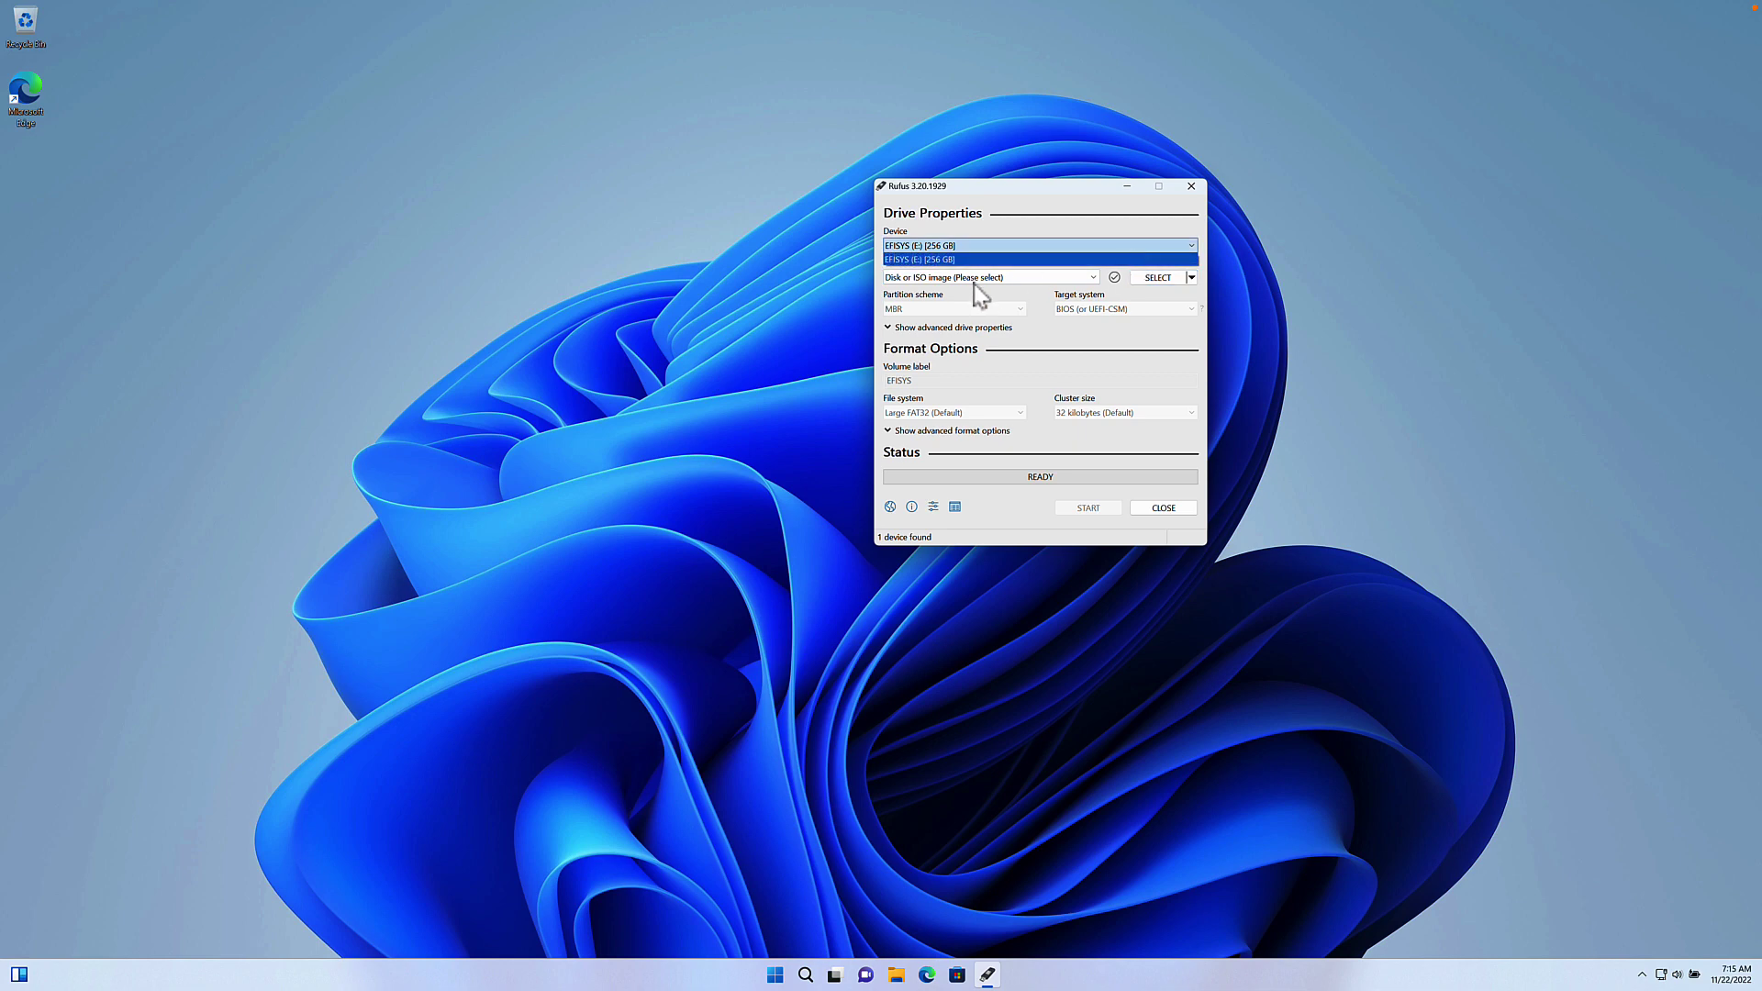
{"action": "left_click", "coordinate": [927, 267]}
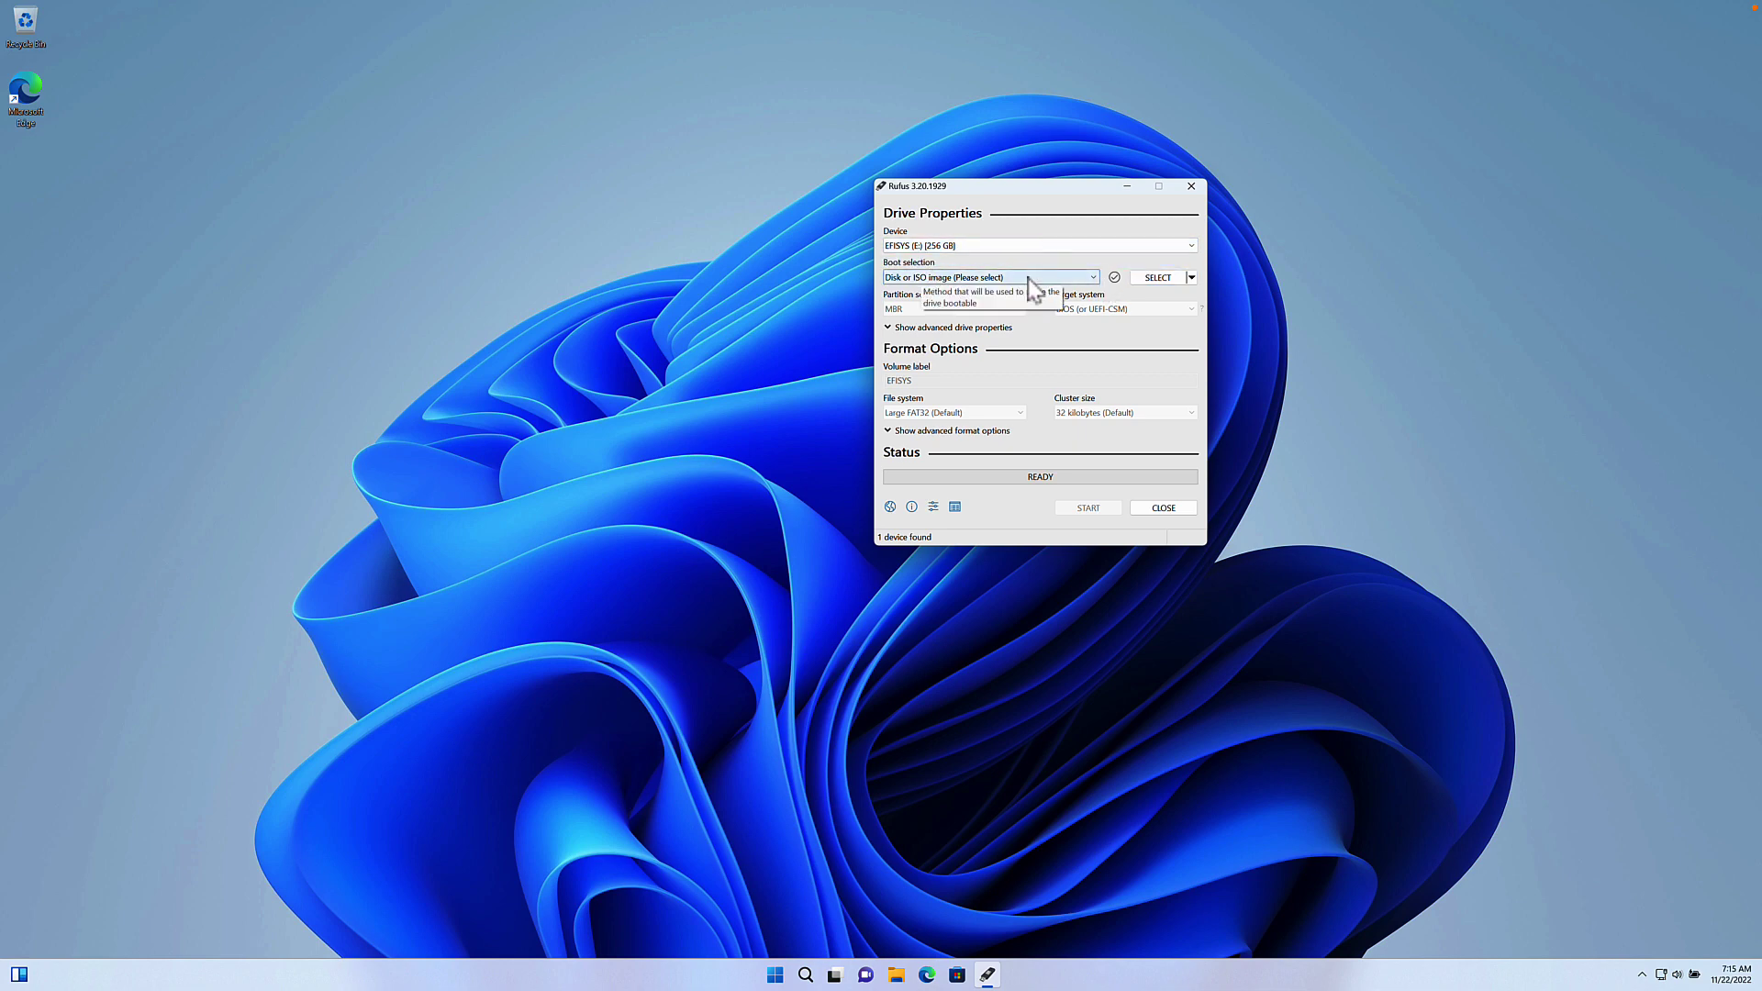
{"action": "left_click", "coordinate": [1146, 282]}
{"action": "left_click", "coordinate": [1064, 327]}
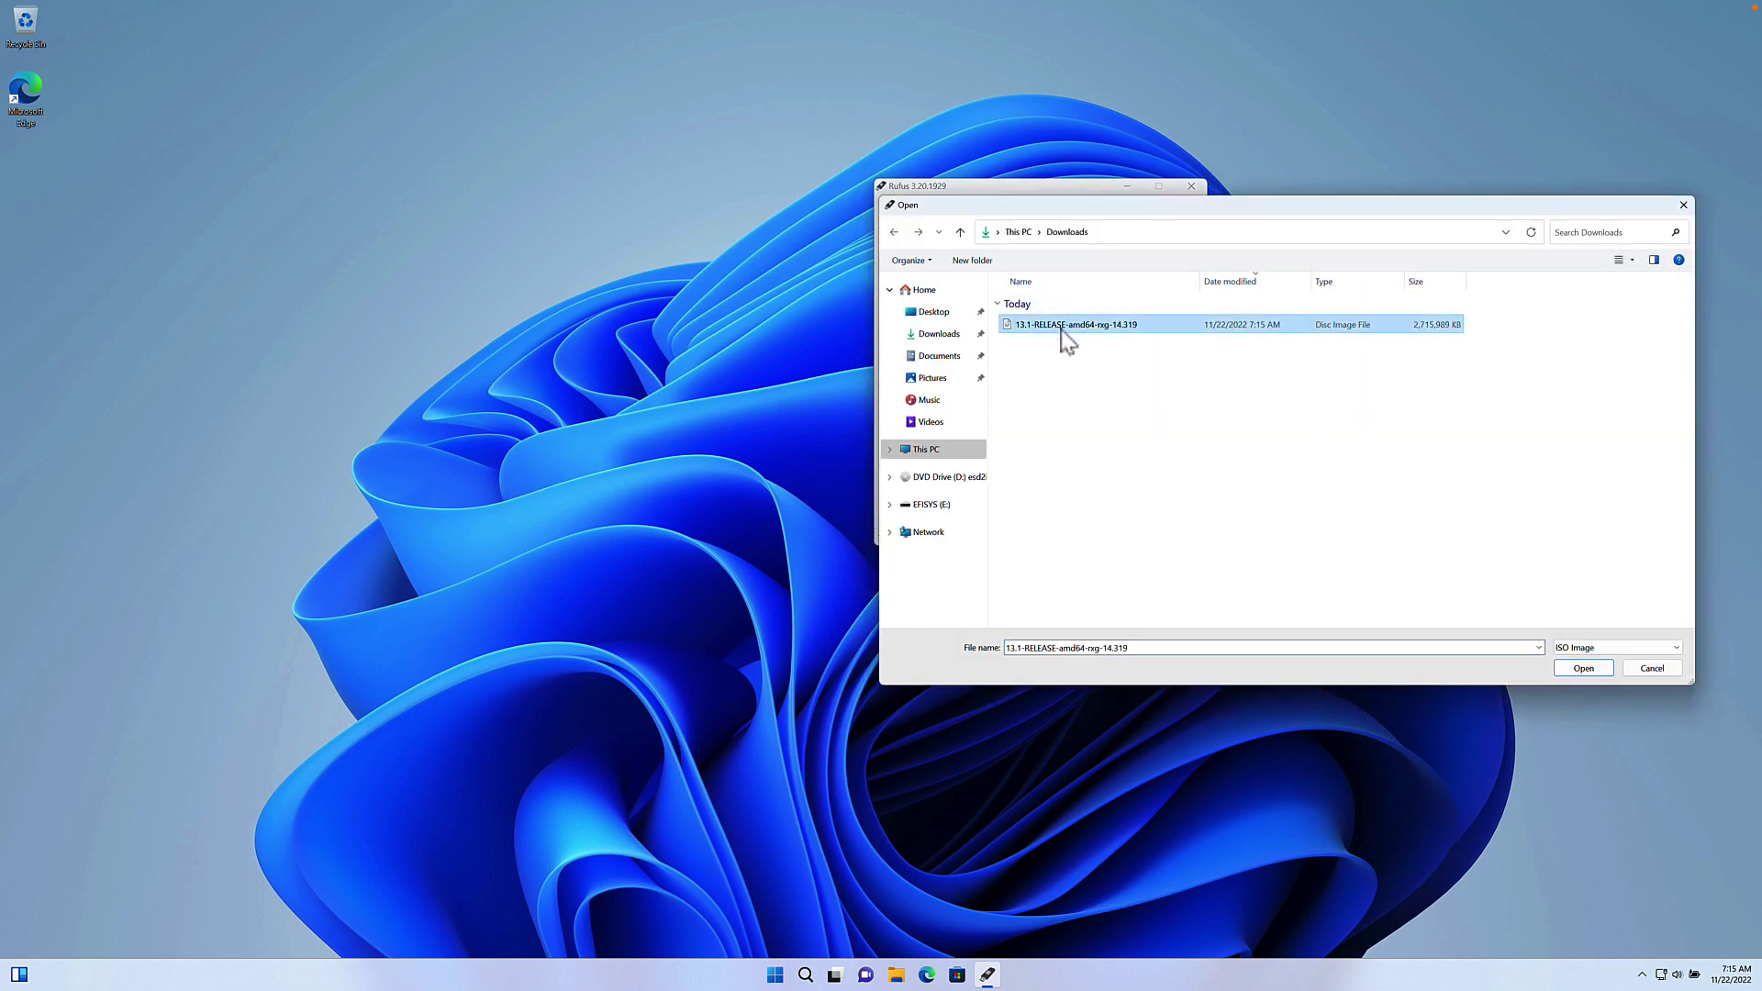
{"action": "left_click", "coordinate": [1599, 666]}
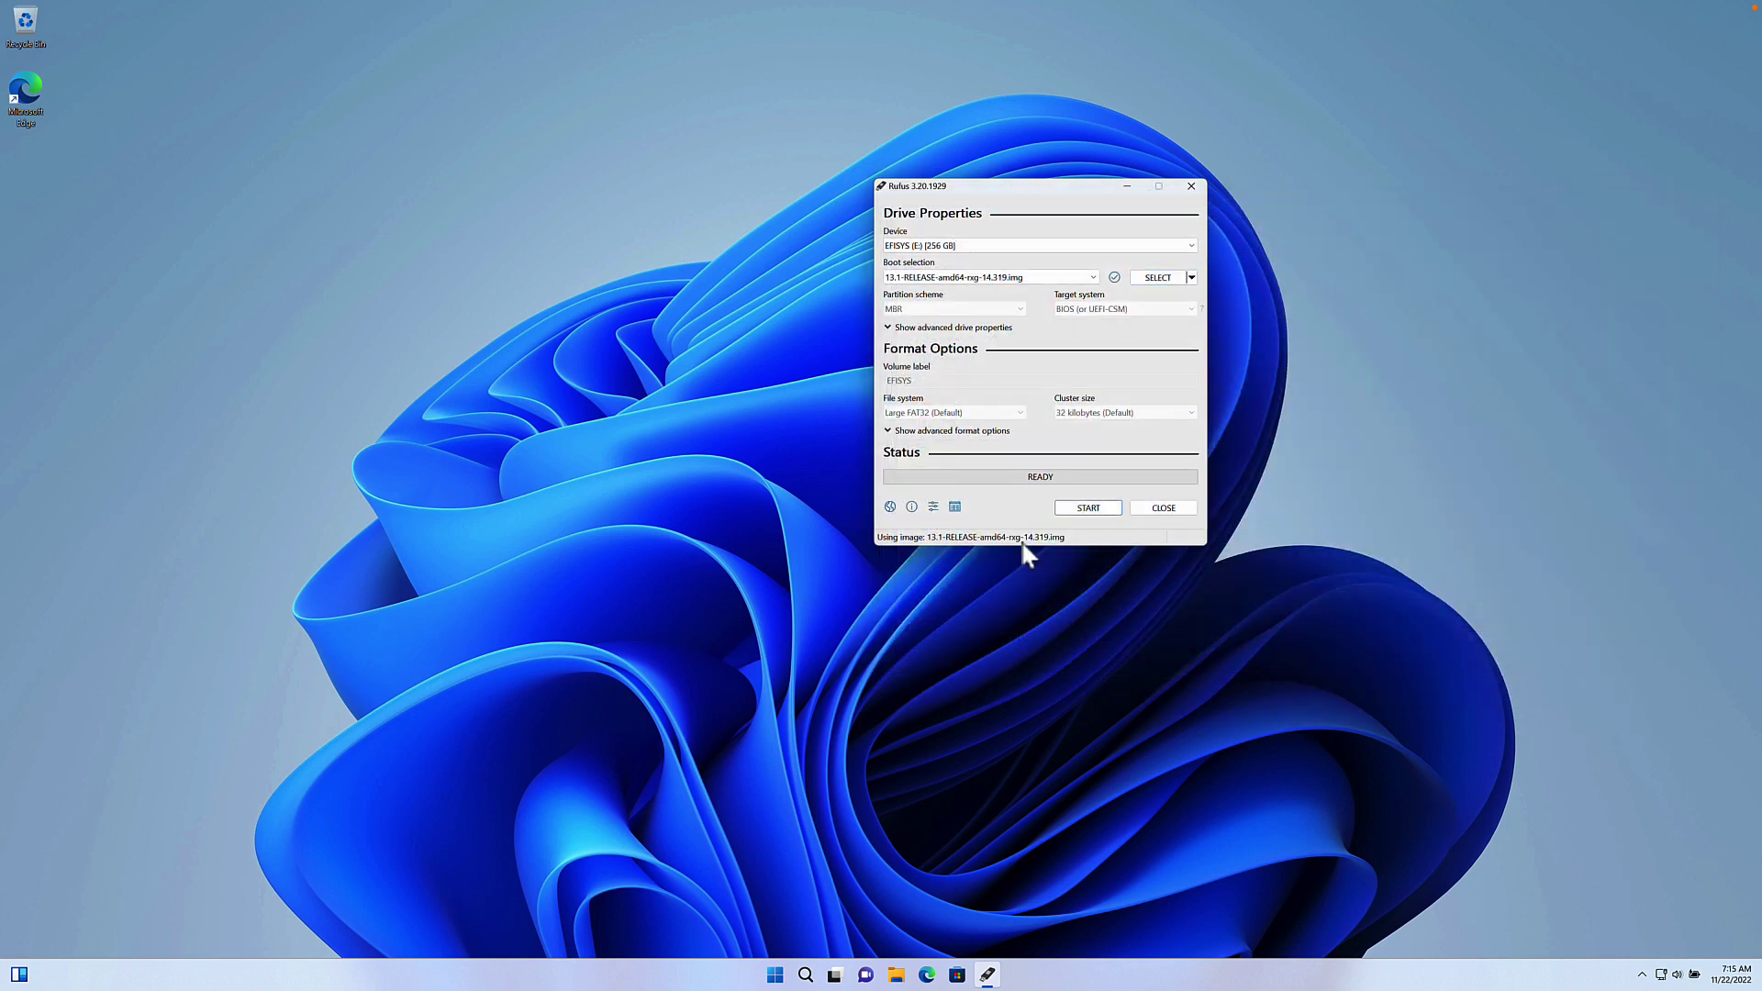
- Start writing, accepting the data-erase and multiple-partition warnings
{"action": "left_click", "coordinate": [1081, 512]}
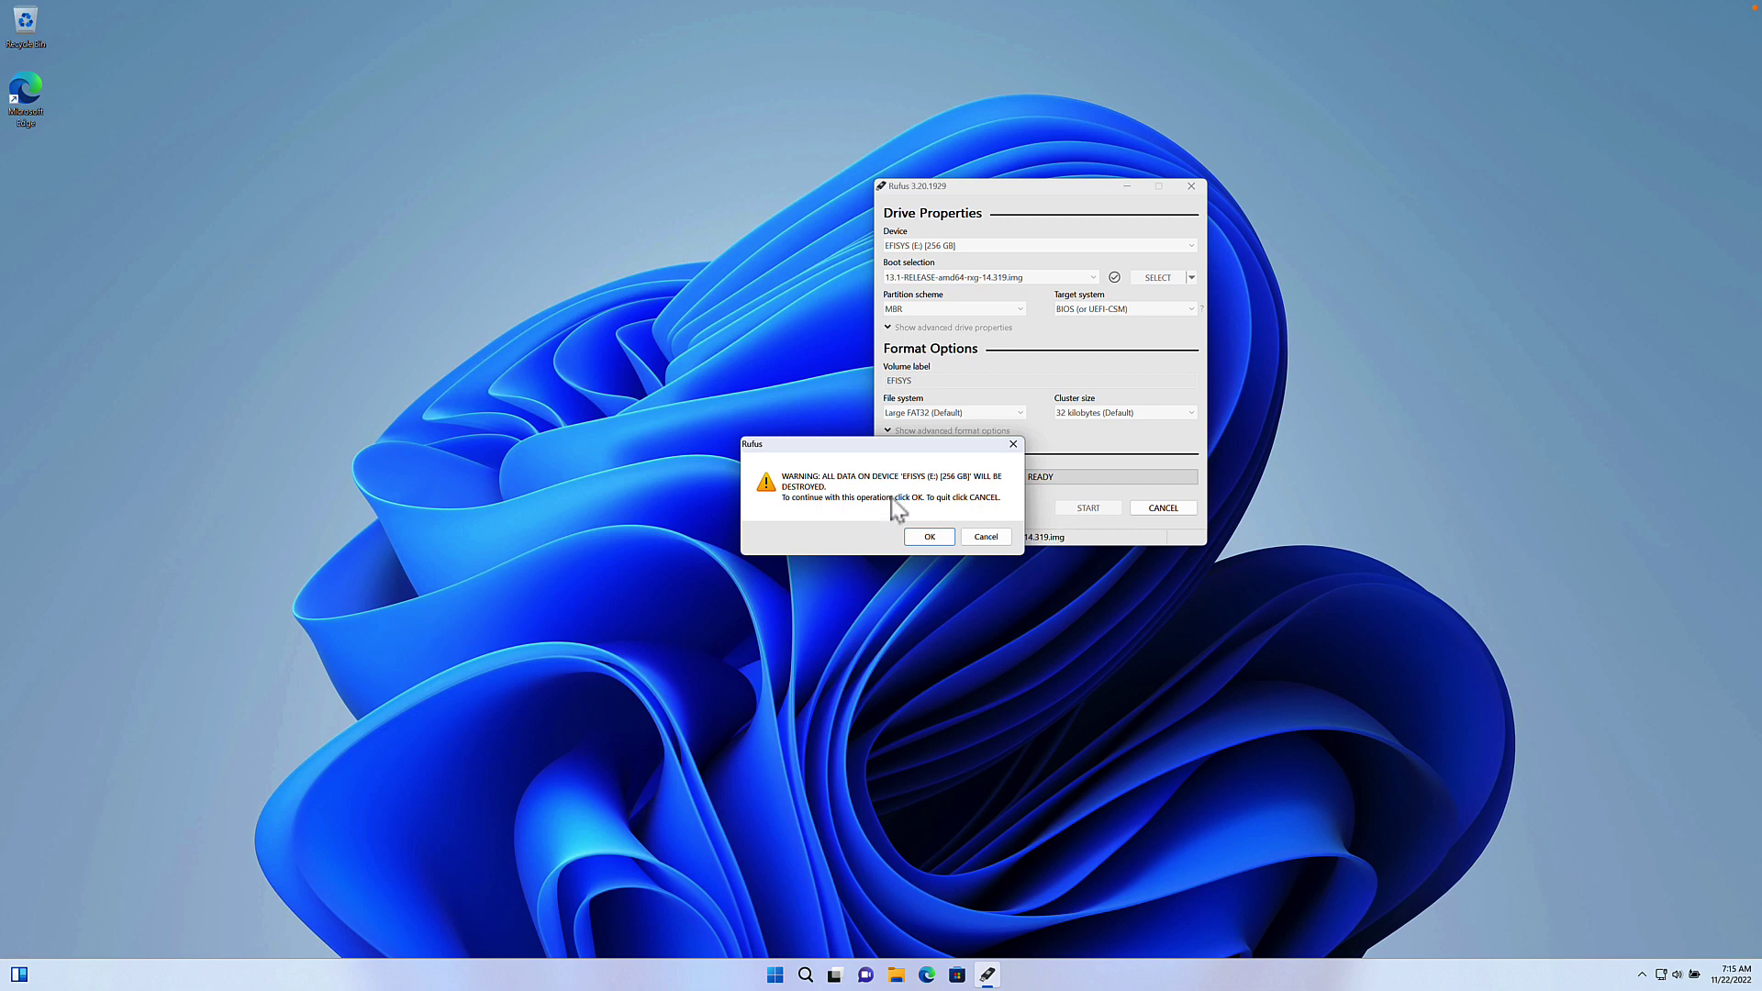
{"action": "left_click", "coordinate": [945, 540]}
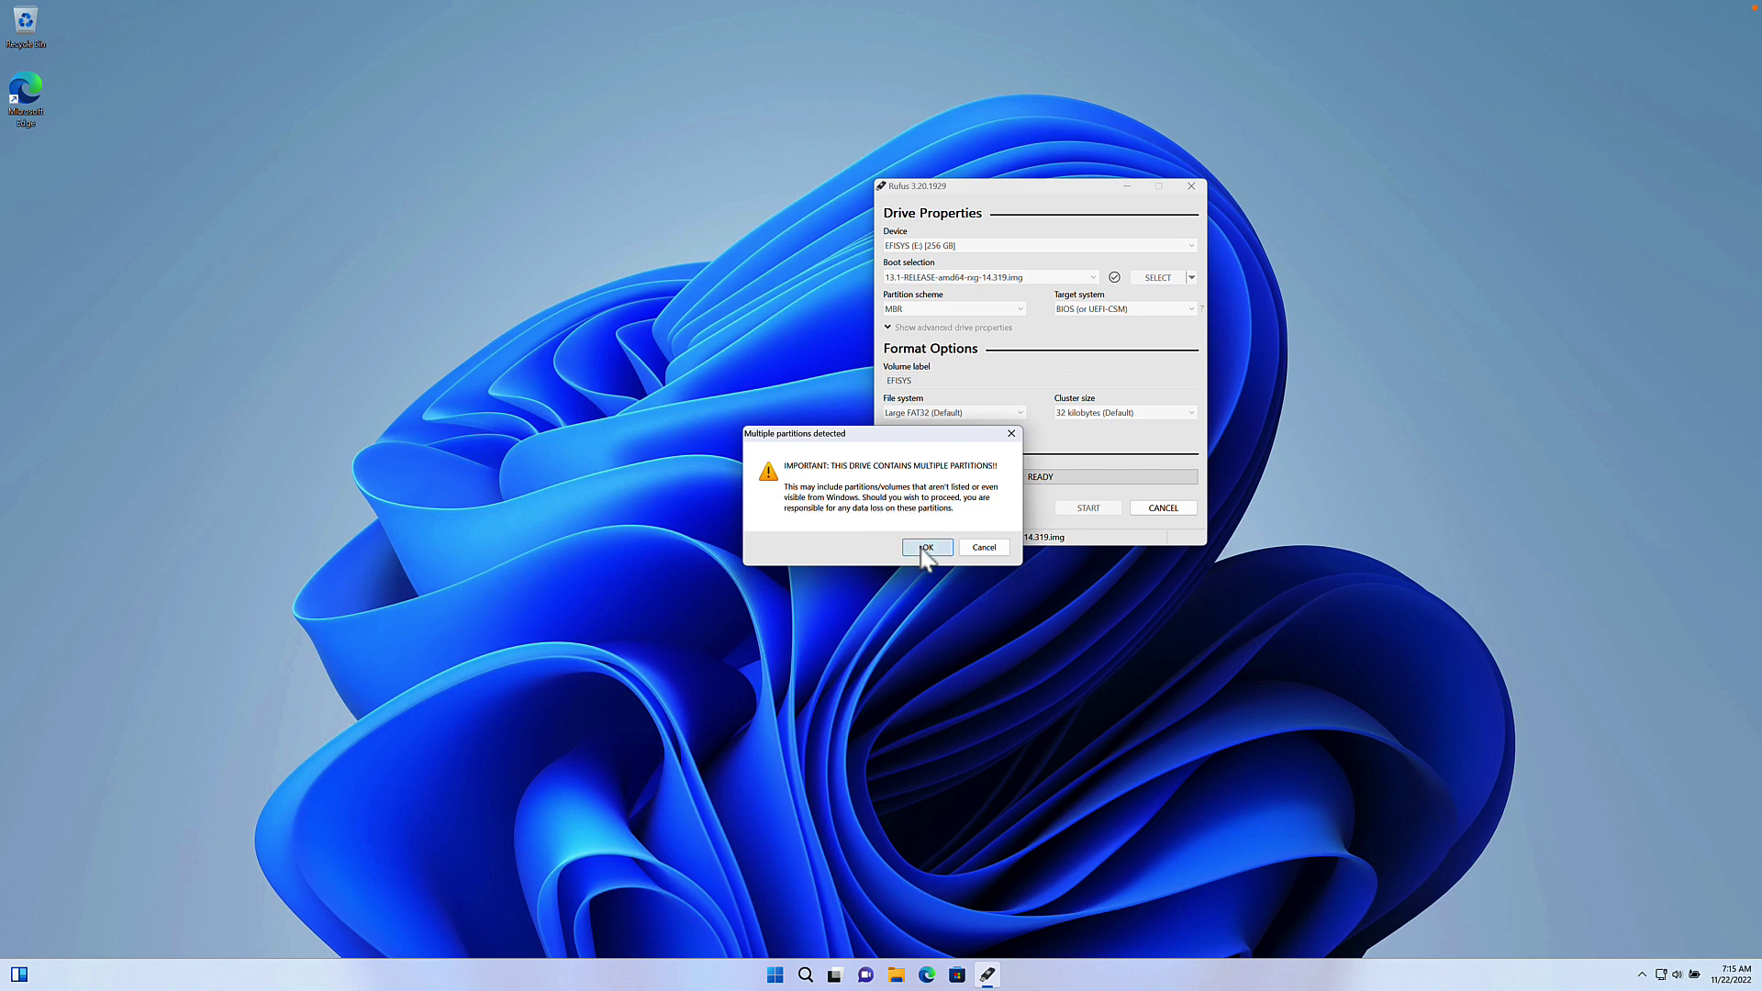
{"action": "left_click", "coordinate": [921, 547]}
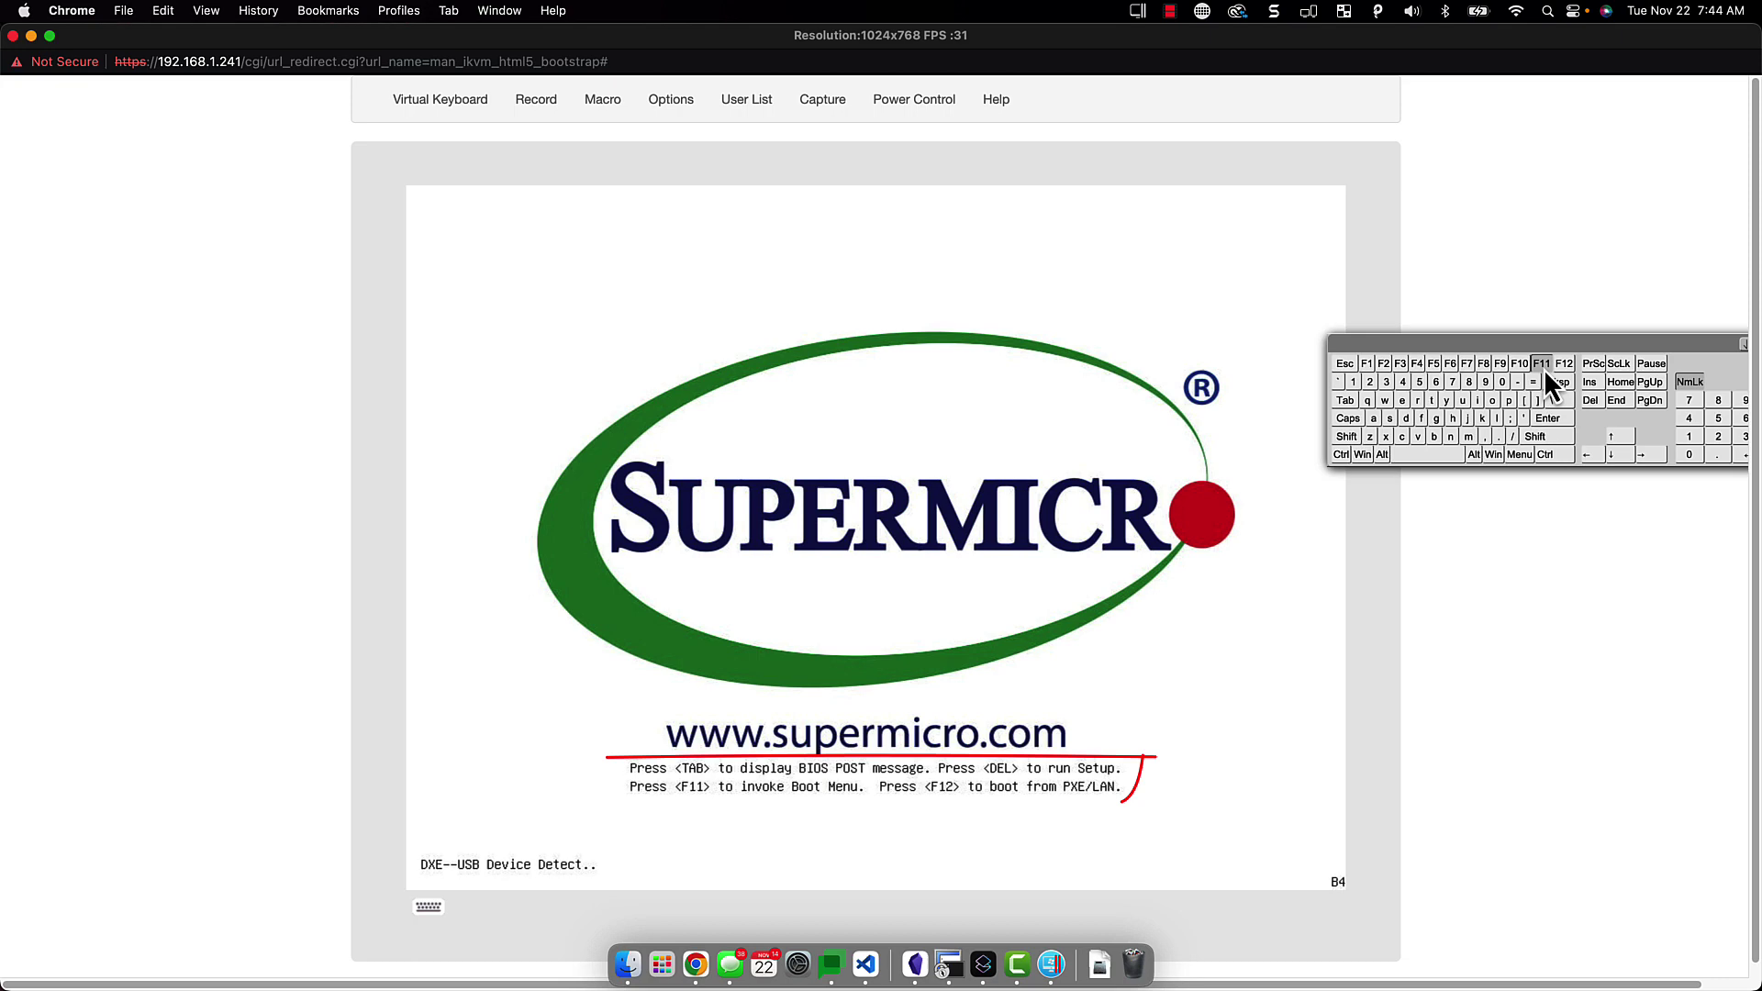
- Send F11 from the iKVM virtual keyboard during POST to request the boot menu
{"action": "left_click", "coordinate": [1542, 363]}
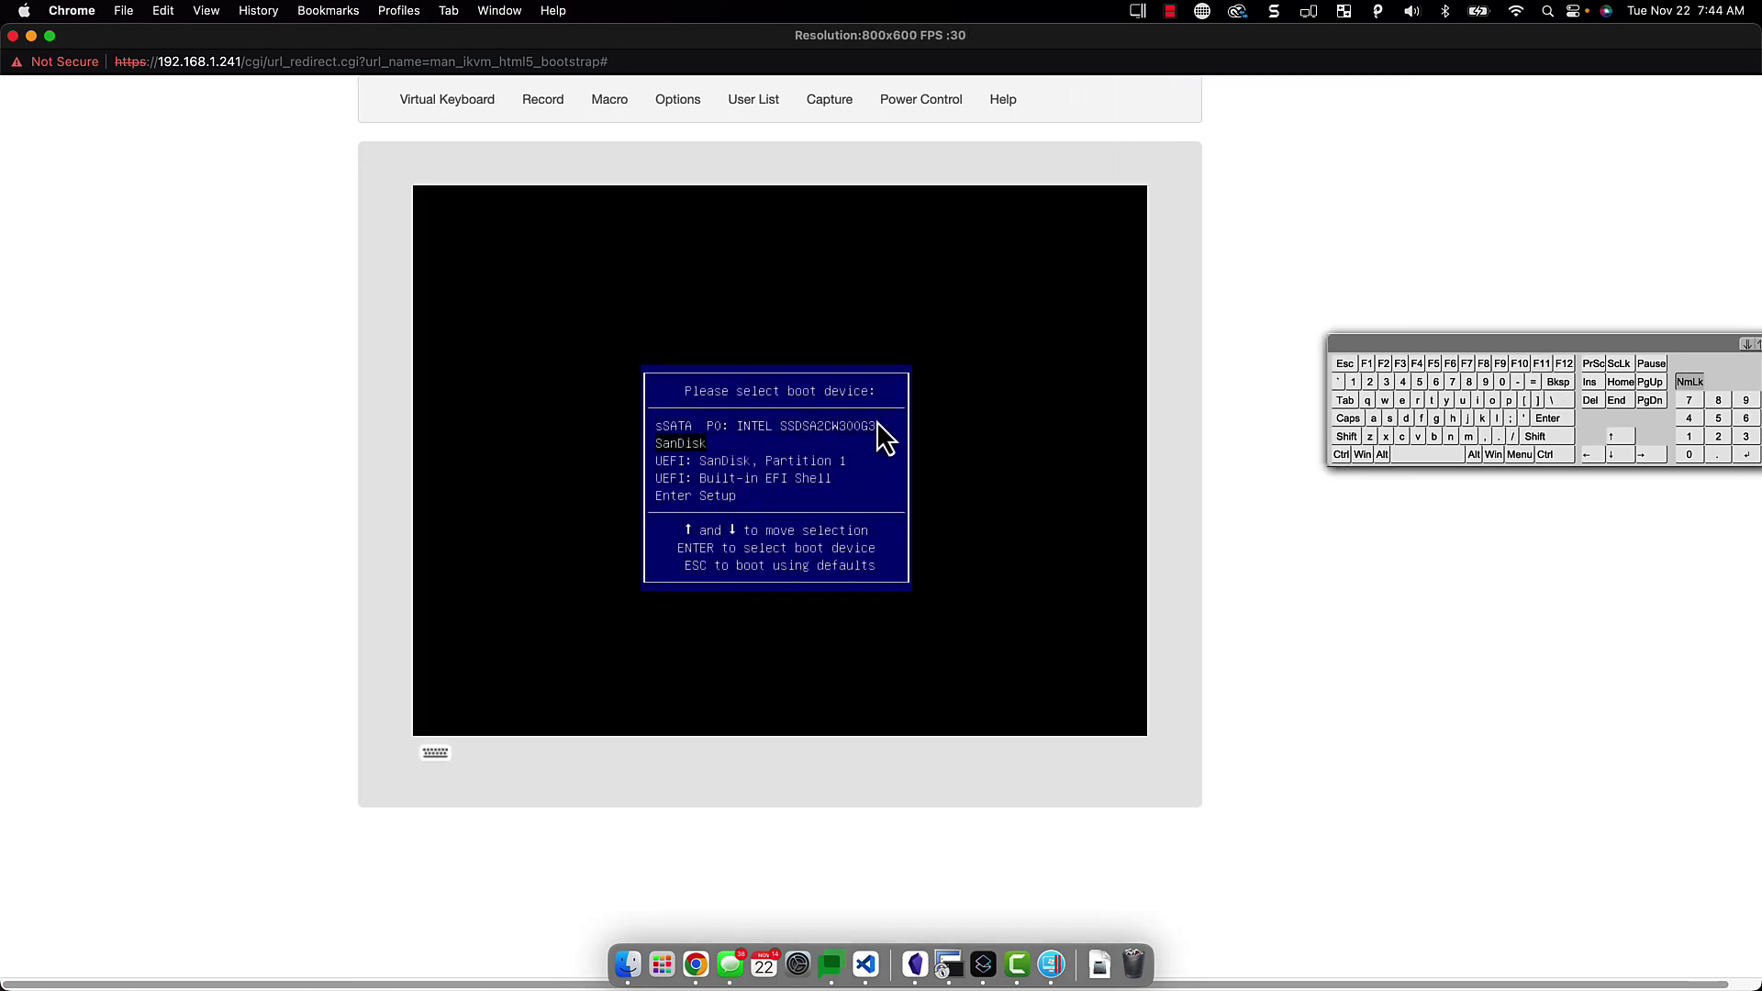
- Choose SanDisk in the boot device menu to boot from the USB drive
{"action": "key", "text": "Return"}
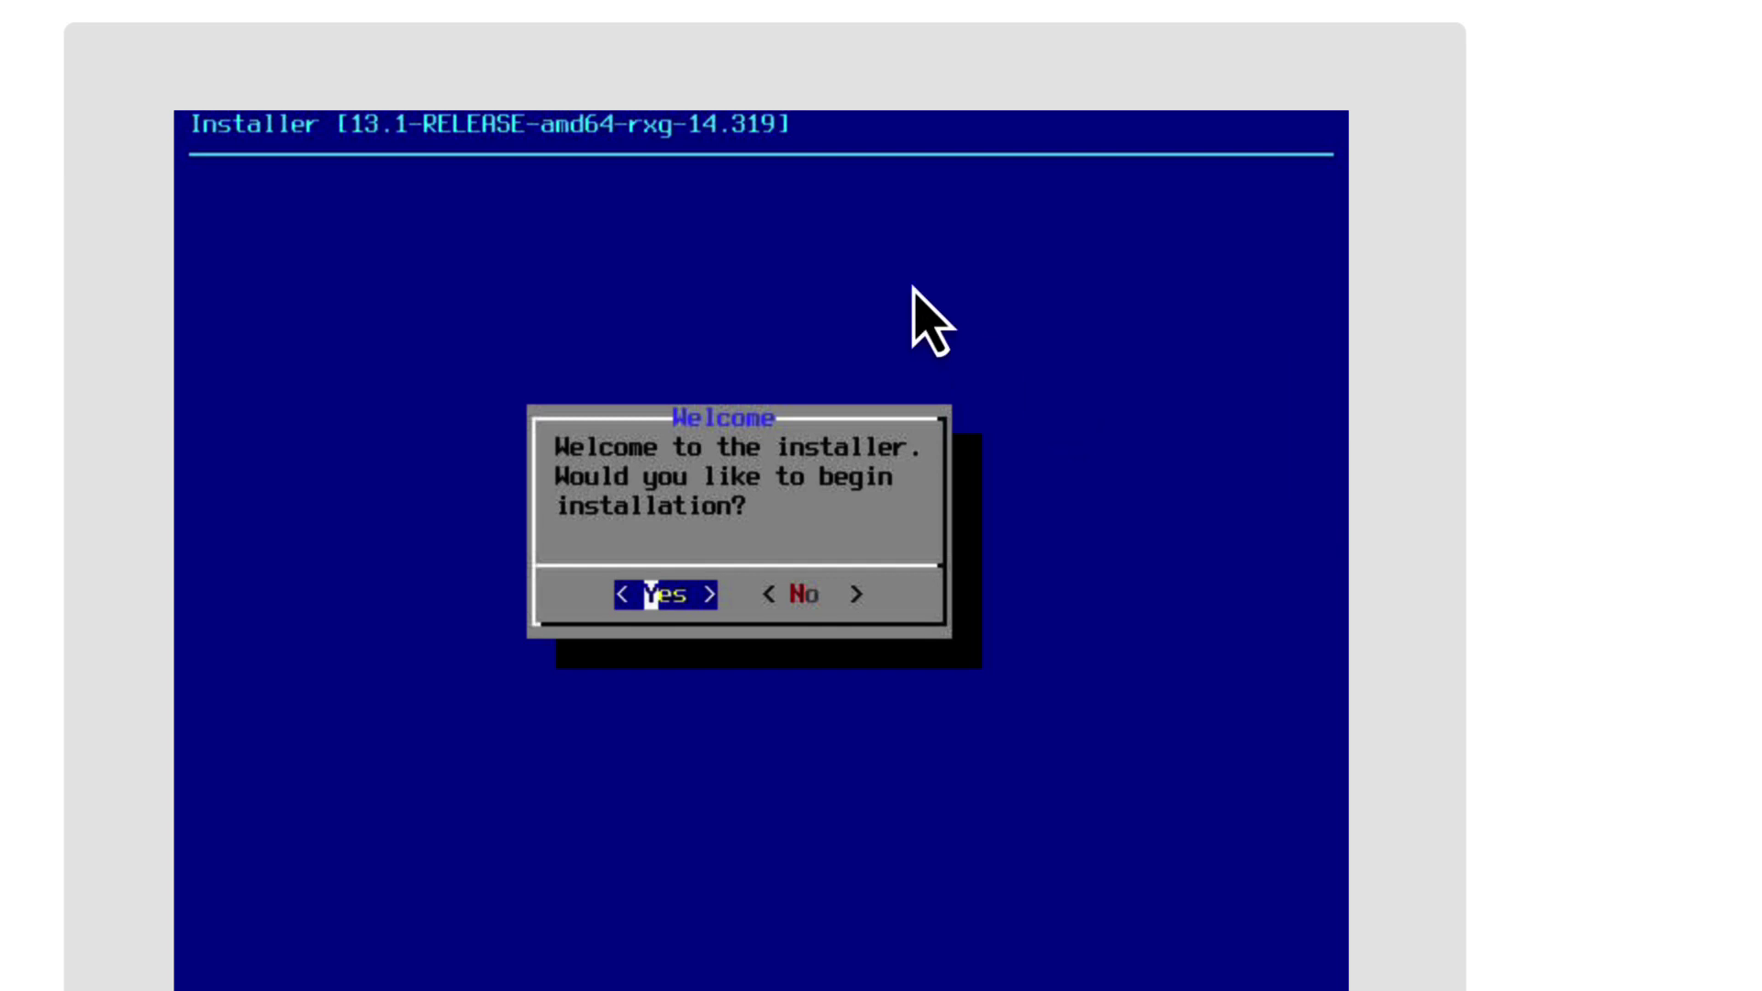
- Accept the Welcome prompt, overwrite the previous installation, and keep zroot as the ZFS pool name
{"action": "key", "text": "Return"}
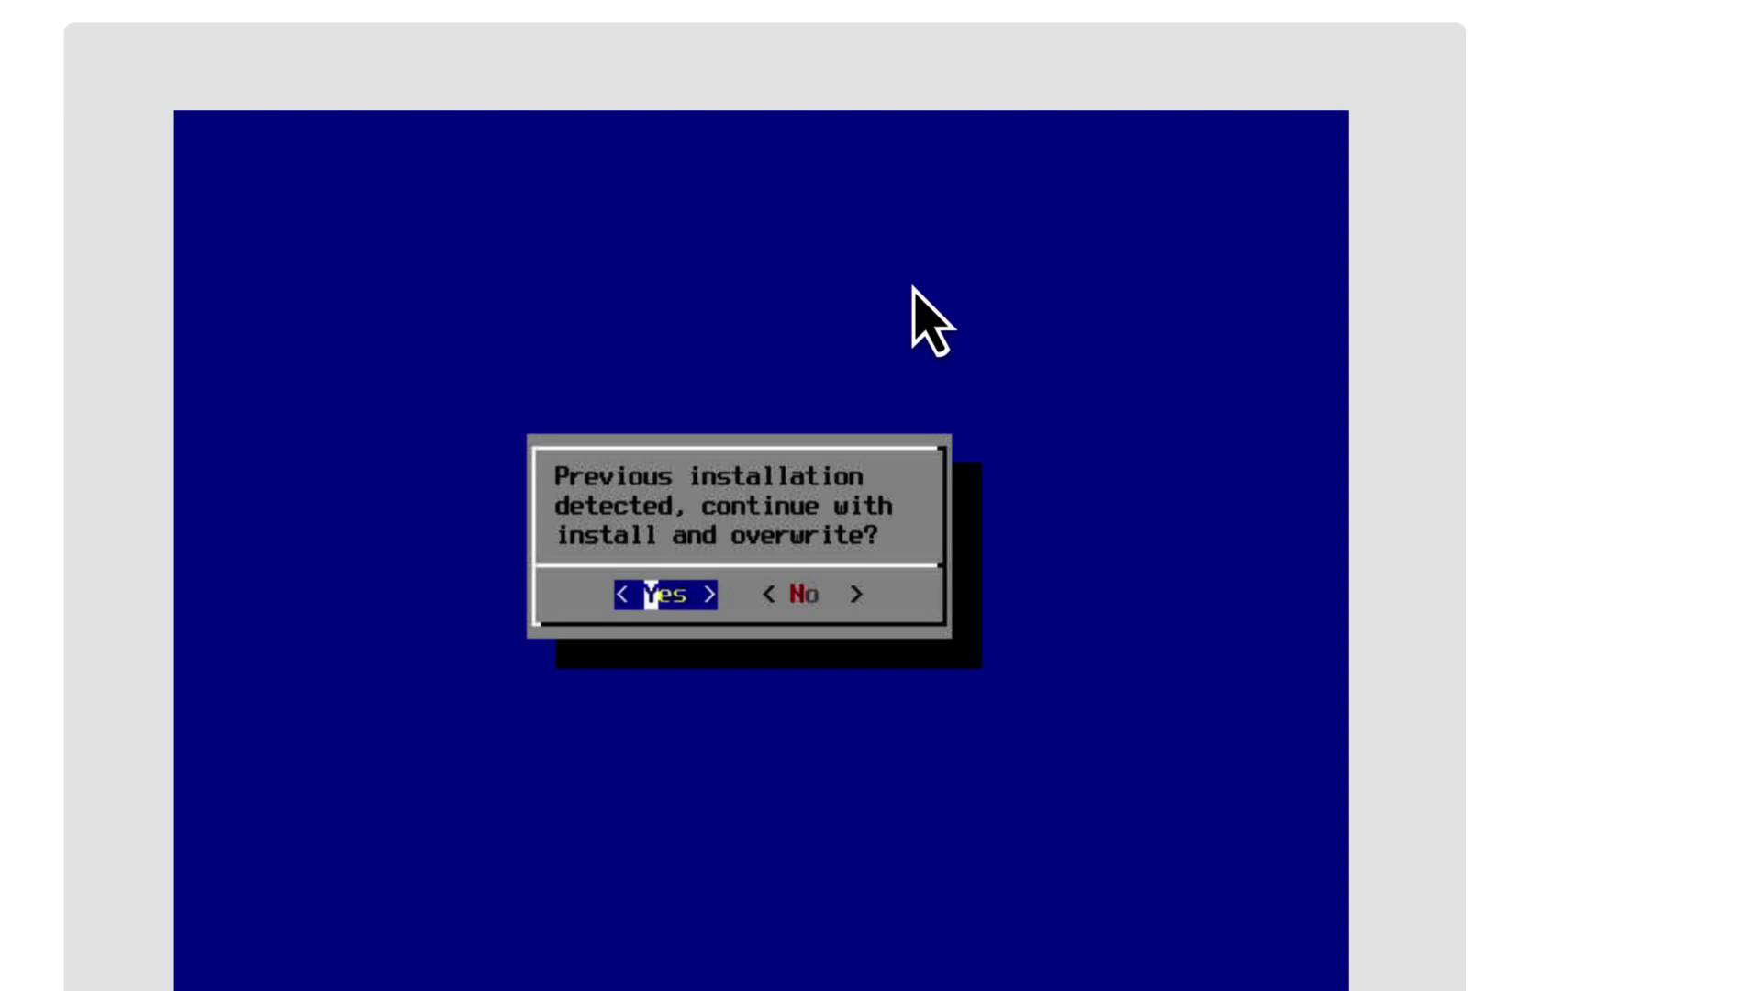
{"action": "key", "text": "Return"}
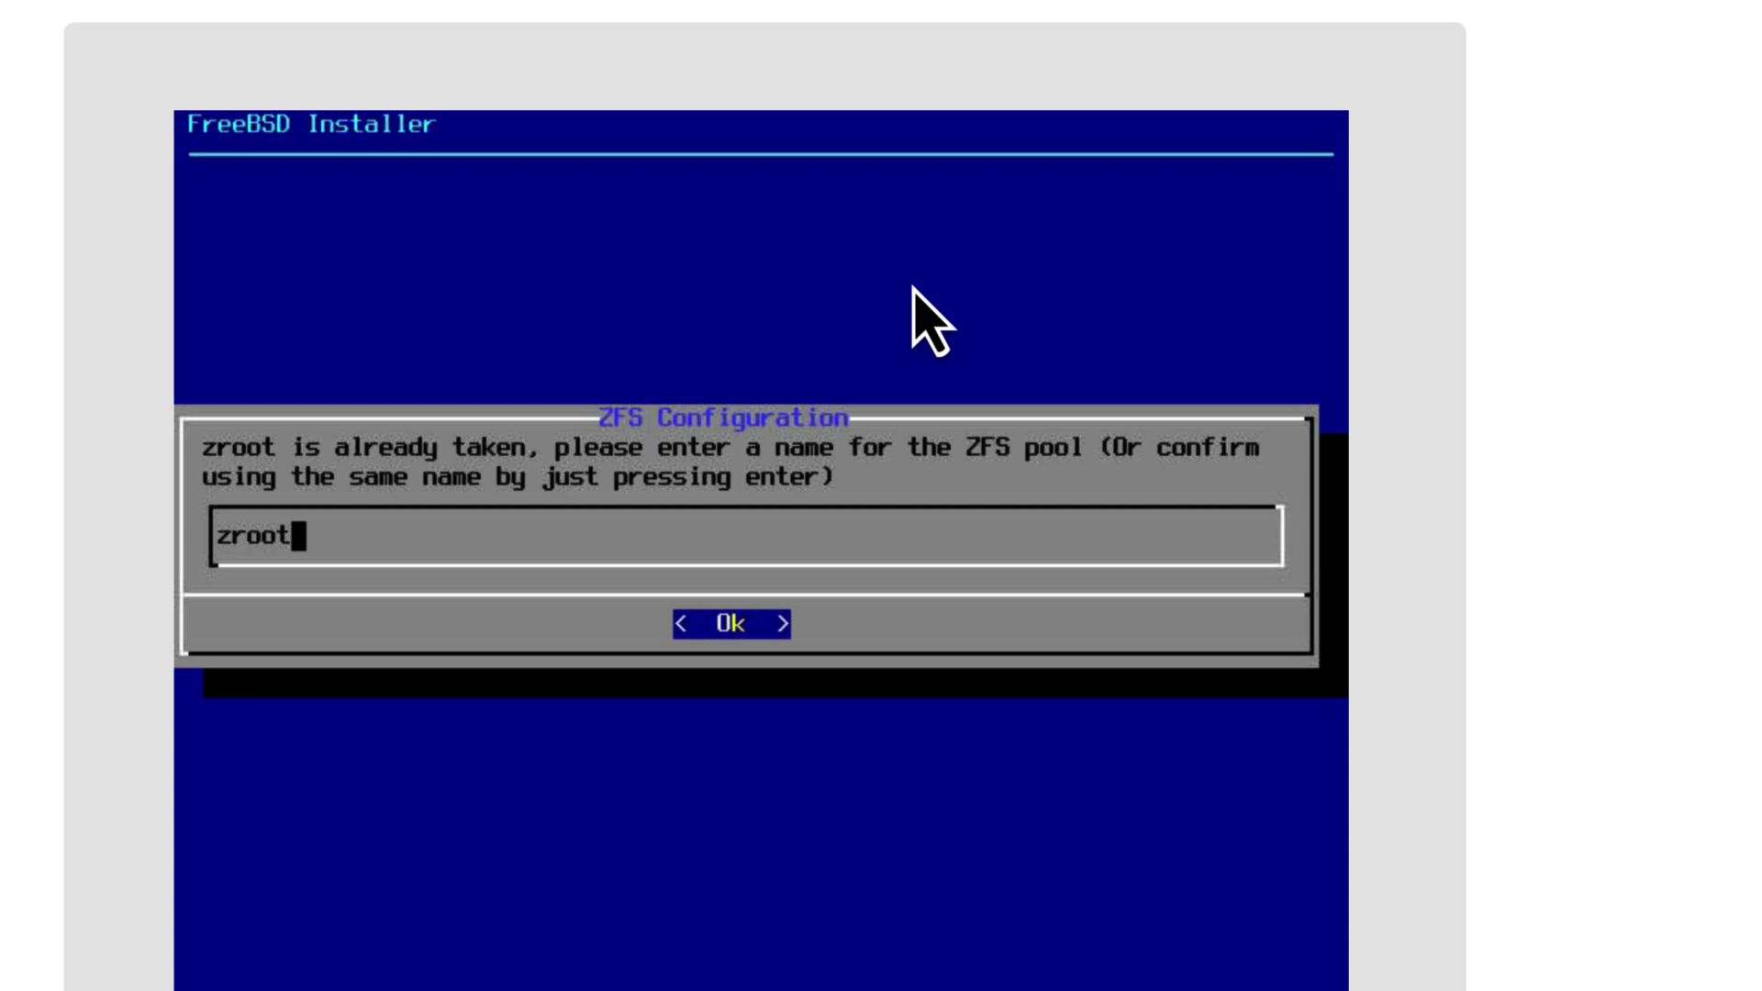
{"action": "key", "text": "Return"}
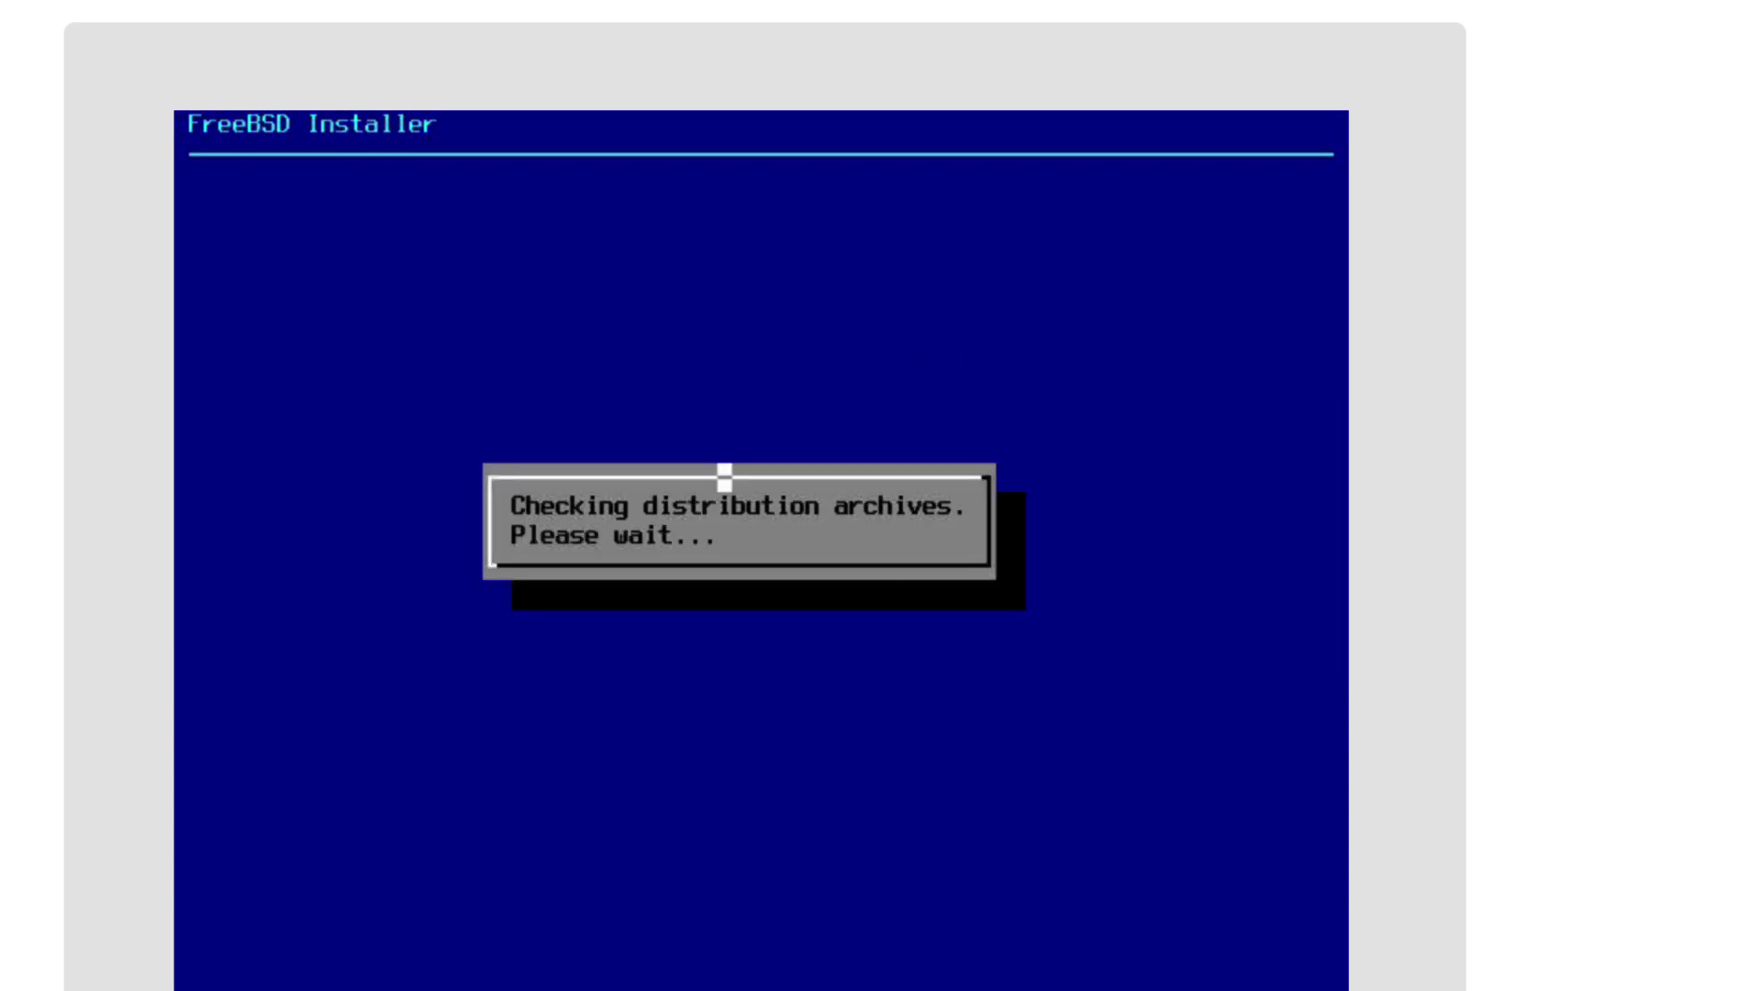